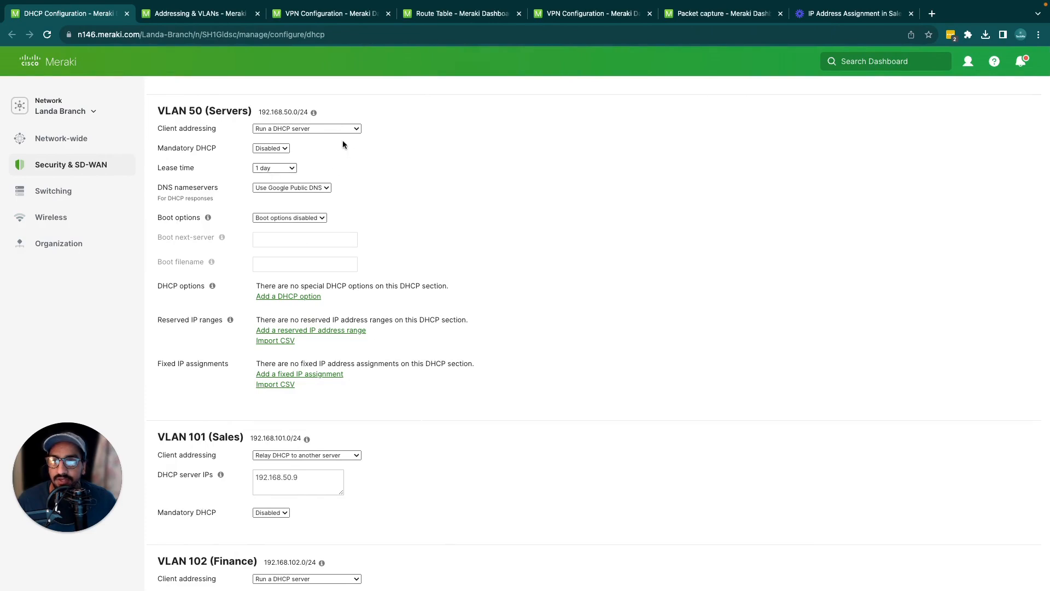
Examine the client addressing settings of VLAN 50 (Servers) and VLAN 101 (Sales), including the addressing options and the Sales DHCP relay server IP
triple_click(214, 107)
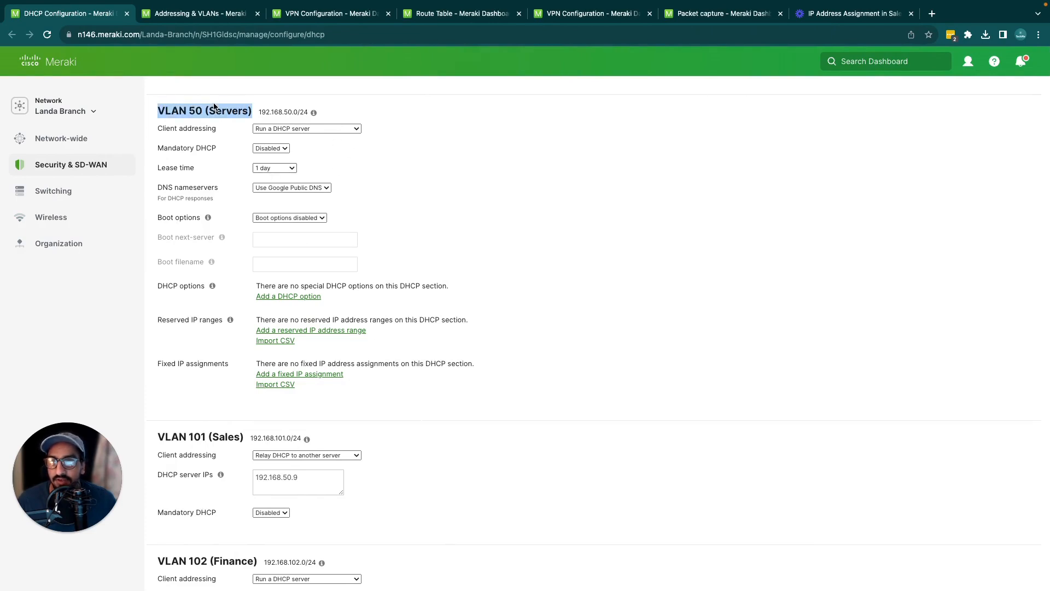
scroll(281, 334, "down", 1)
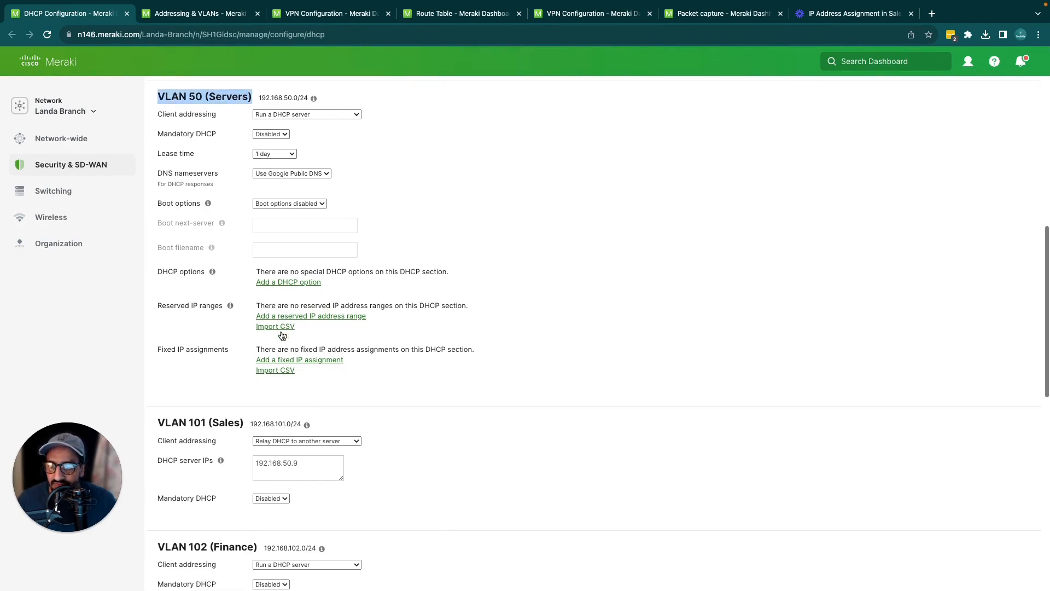
double_click(216, 416)
triple_click(218, 415)
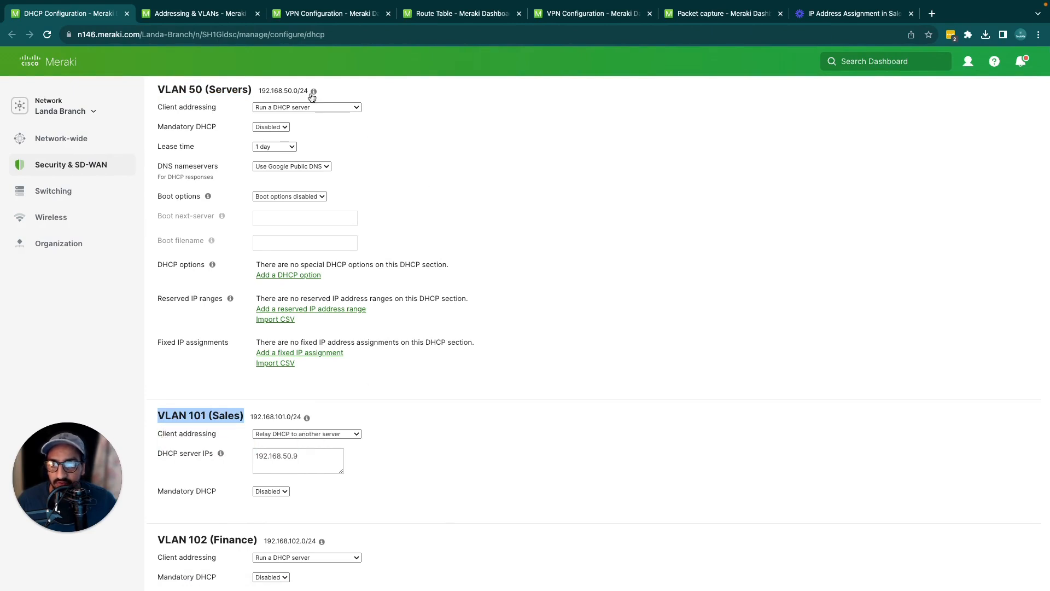
left_click(290, 108)
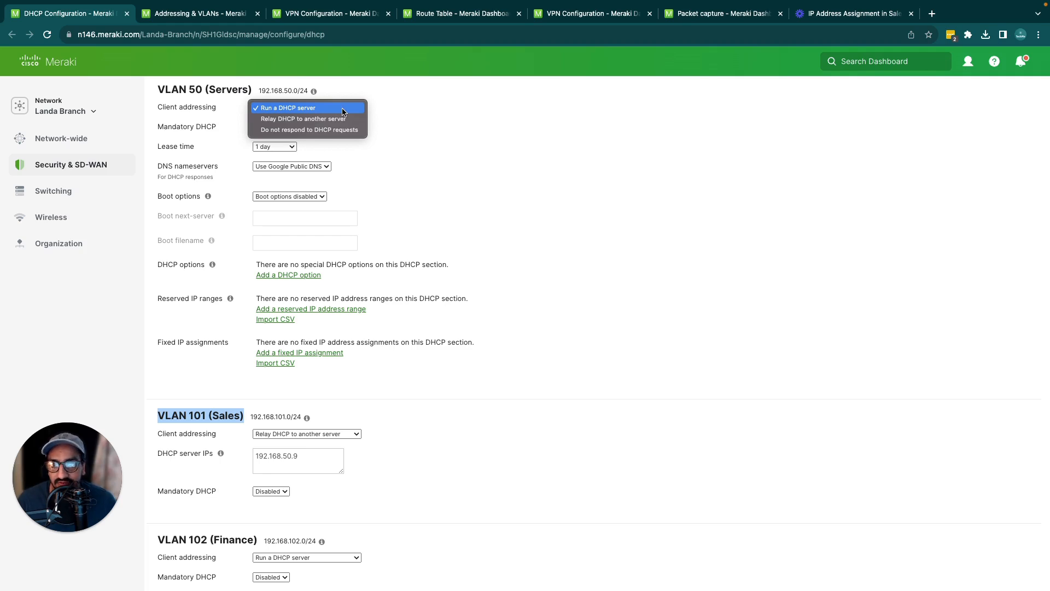
left_click(219, 97)
triple_click(219, 94)
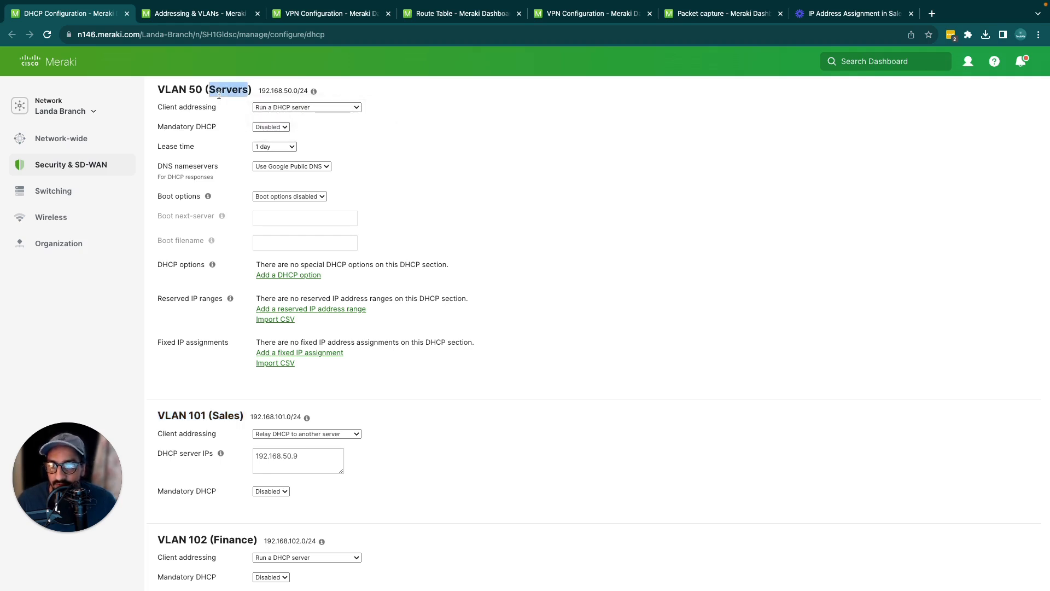
triple_click(219, 417)
triple_click(312, 459)
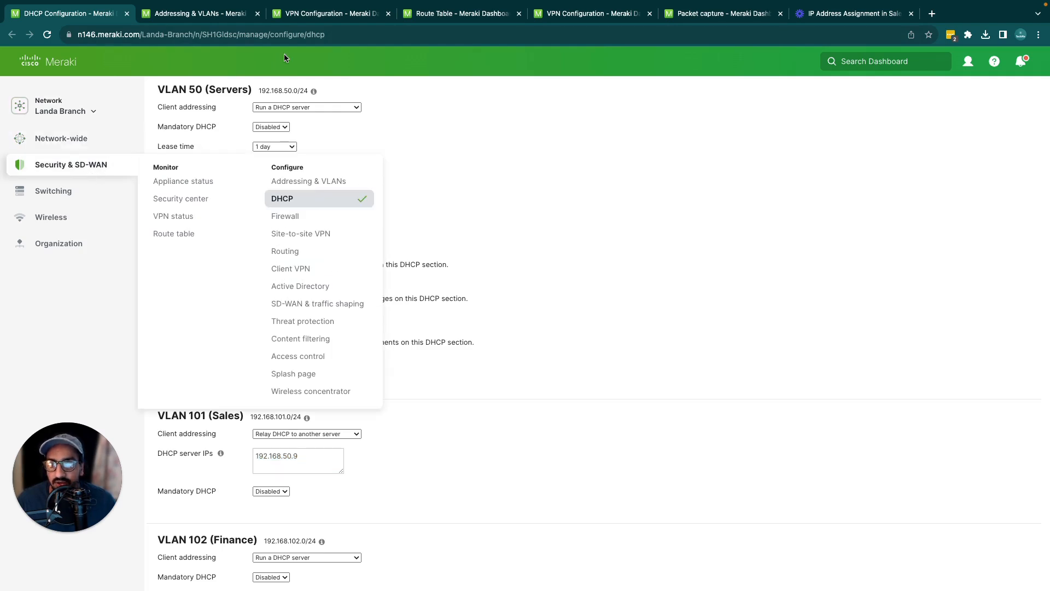
Check the LAN setting and VLAN subnets on the Addressing & VLANs page against the DHCP server IP used by VLAN 101 (Sales)
left_click(208, 22)
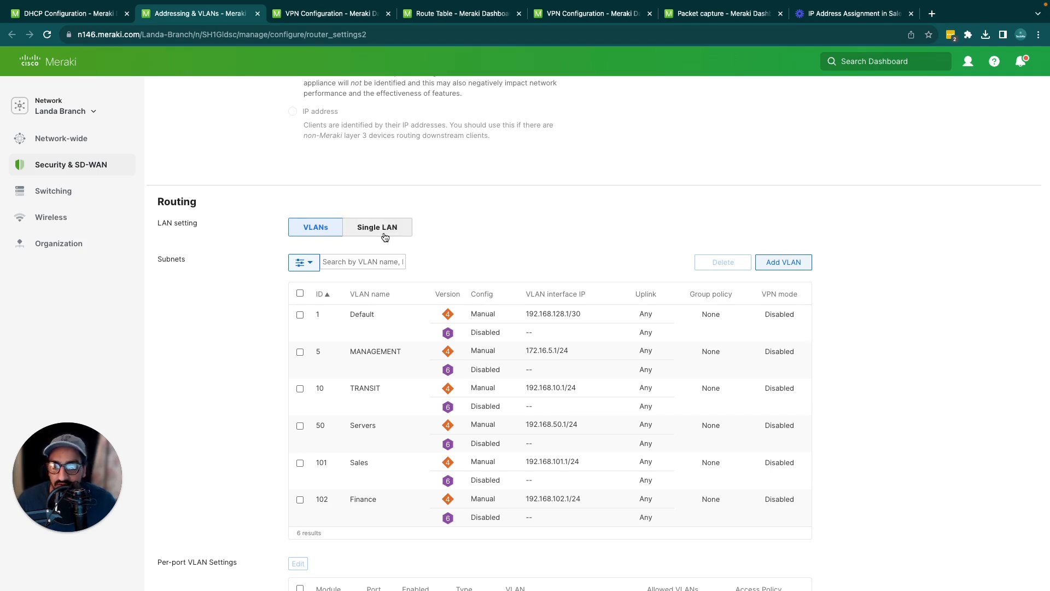
left_click(402, 240)
left_click(335, 230)
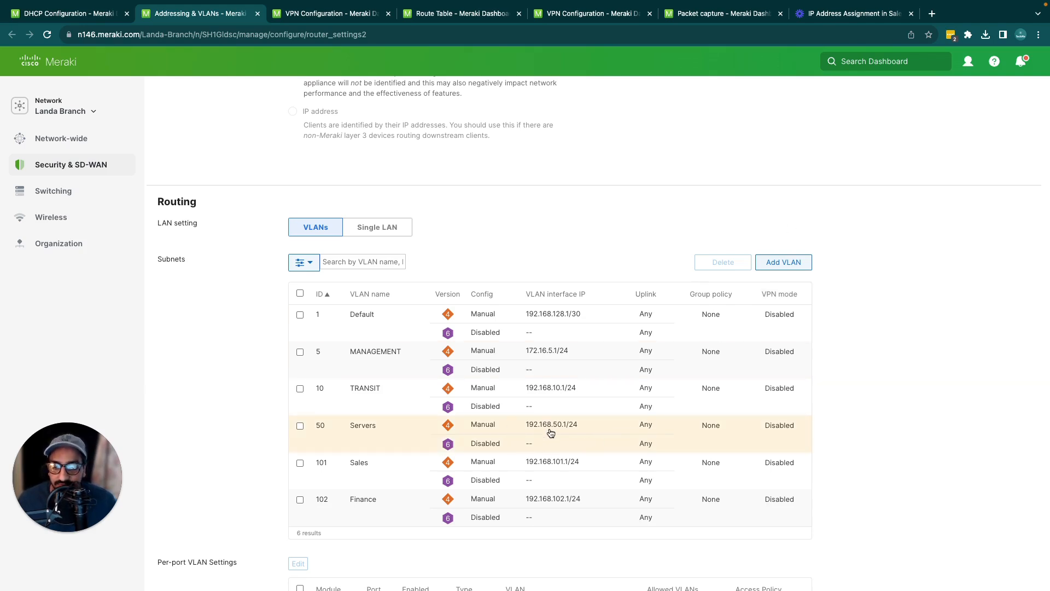
key("ctrl+shift+Tab")
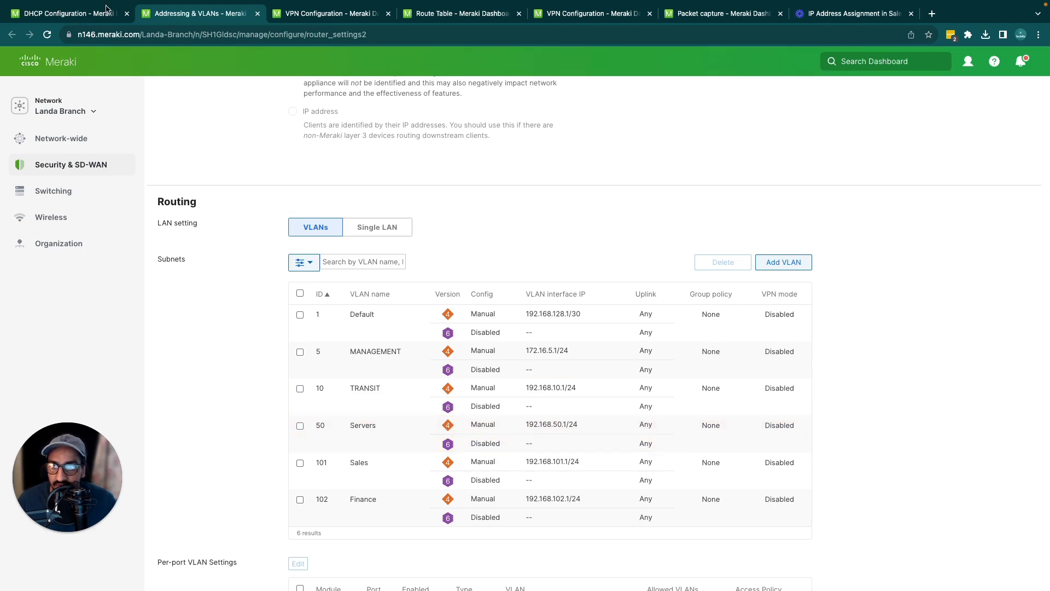
double_click(301, 467)
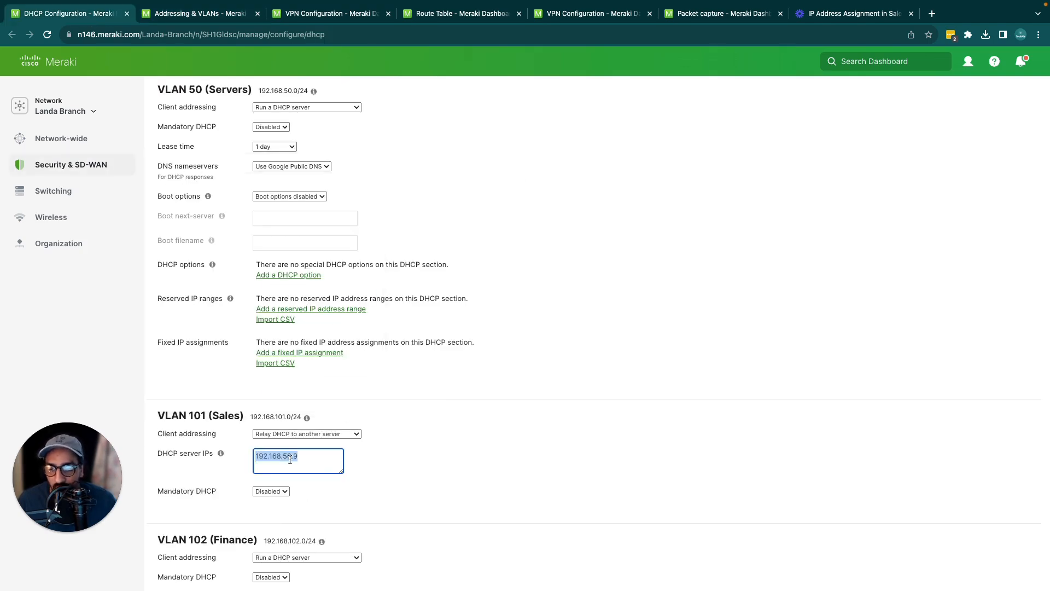
left_click(201, 18)
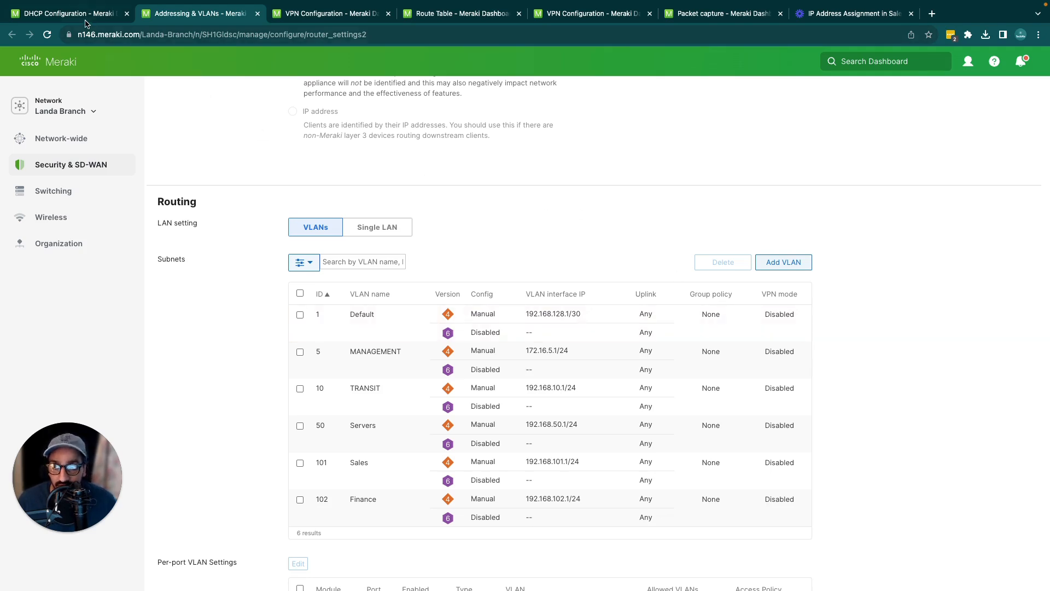
Return to the DHCP configuration and add 192.168.50.10 as a second DHCP server IP for VLAN 101 (Sales)
left_click(82, 13)
left_click(319, 455)
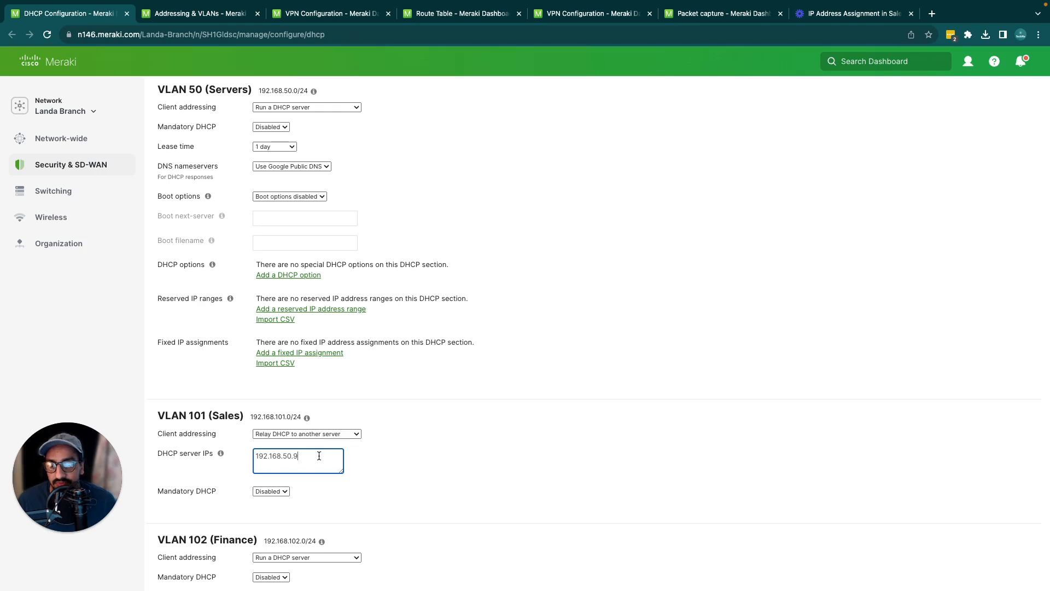
left_click_drag(318, 456, 233, 464)
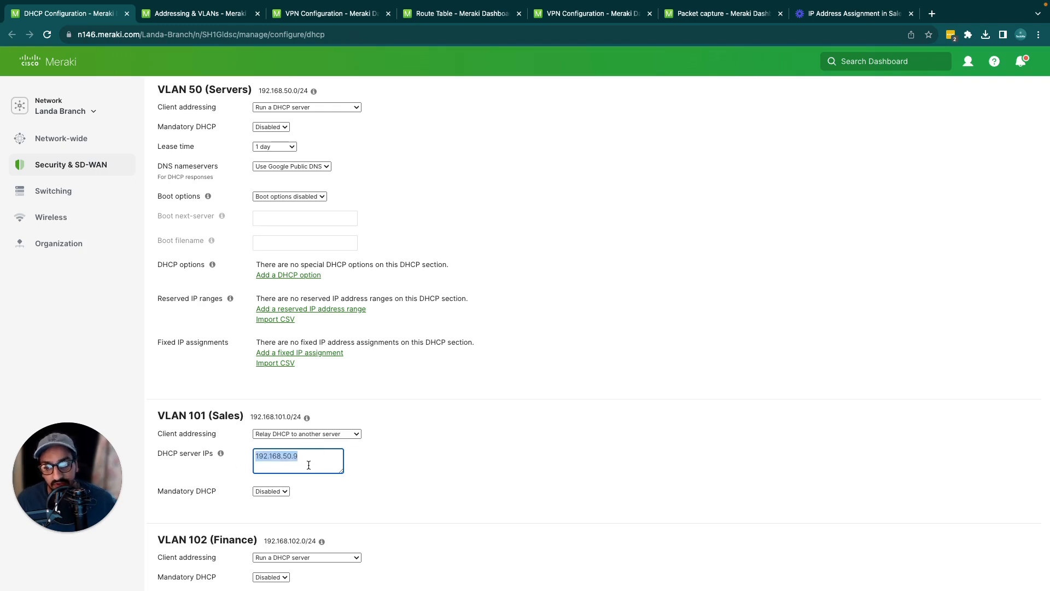
left_click(311, 460)
left_click_drag(311, 460, 245, 464)
key("super+c")
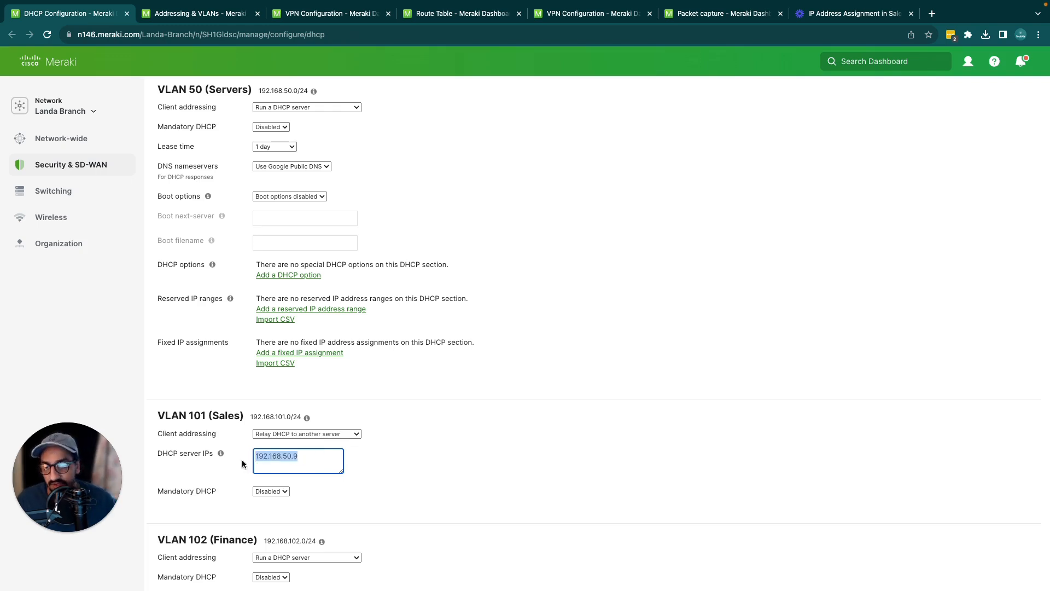
left_click(300, 458)
key("Return")
key("super+v")
key("BackSpace")
type("1-")
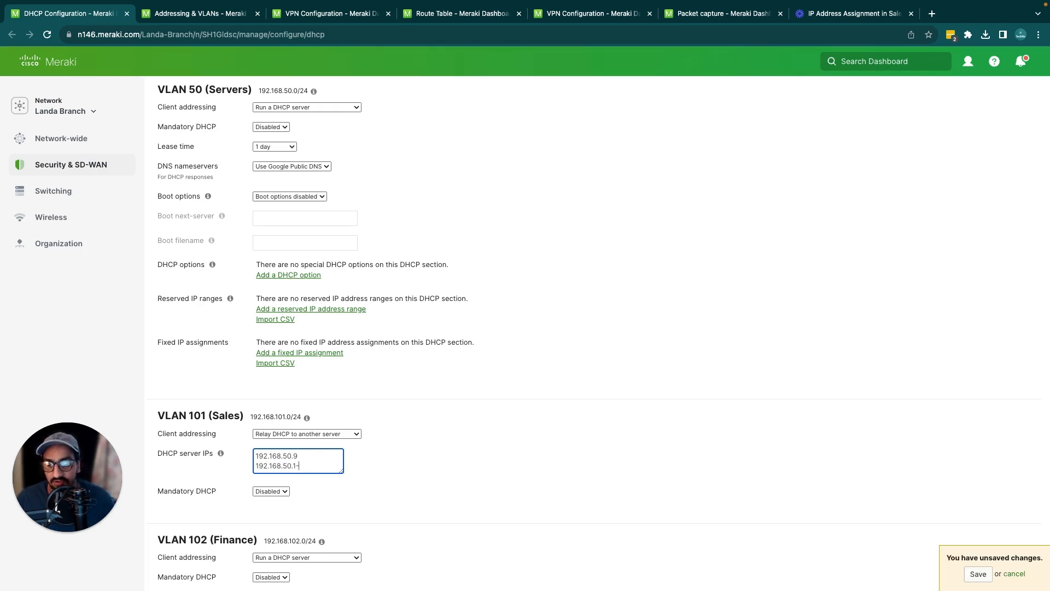
key("BackSpace")
type("0")
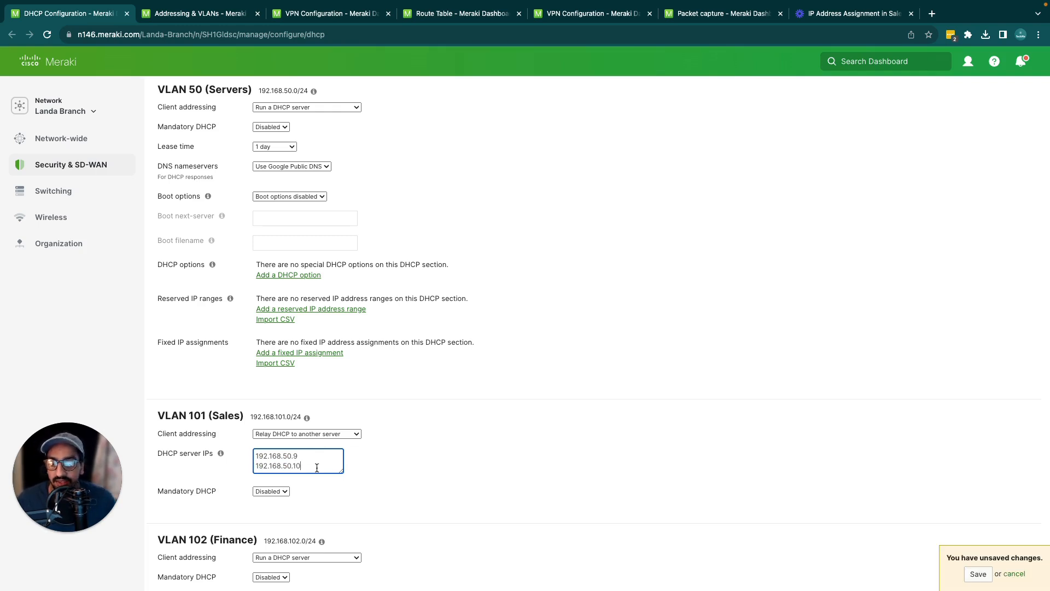
left_click_drag(315, 468, 249, 460)
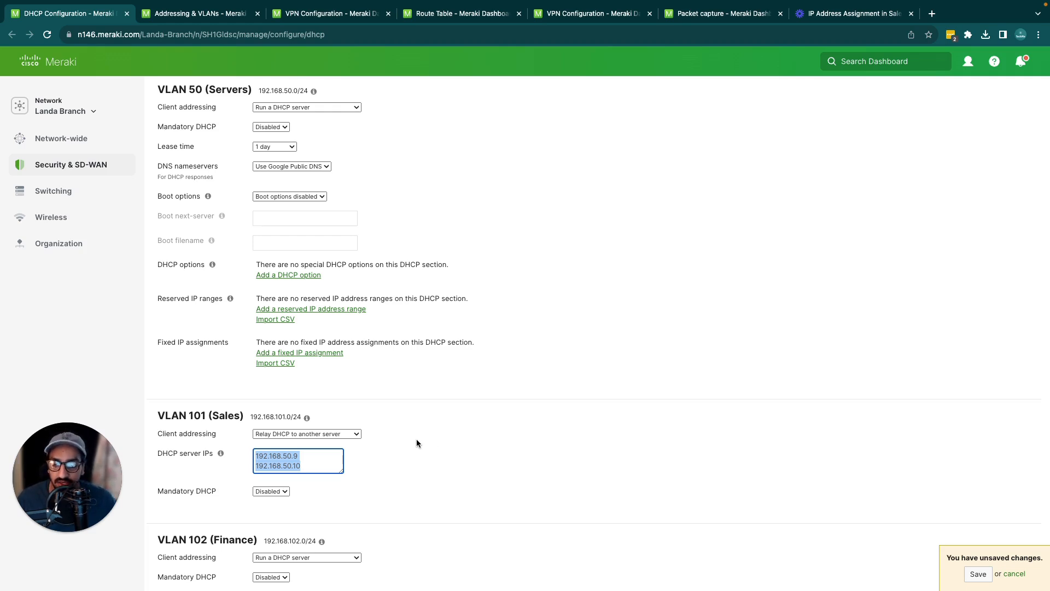
left_click(401, 452)
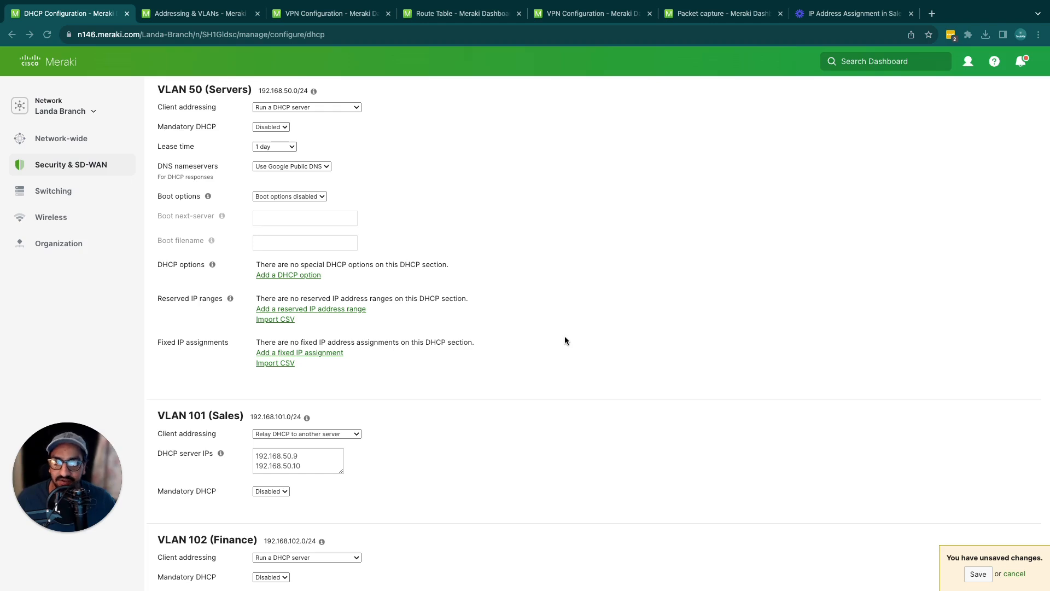
Review the Landa Branch site-to-site VPN configuration, checking its type, the selected hub and the IPv4 default route option
scroll(565, 340, "down", 1)
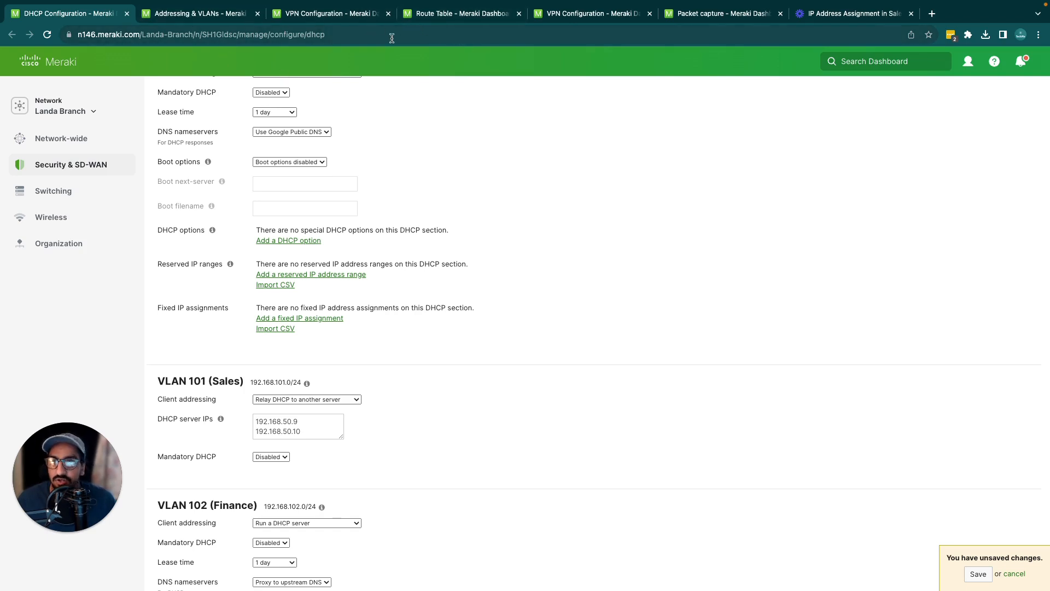
left_click(429, 19)
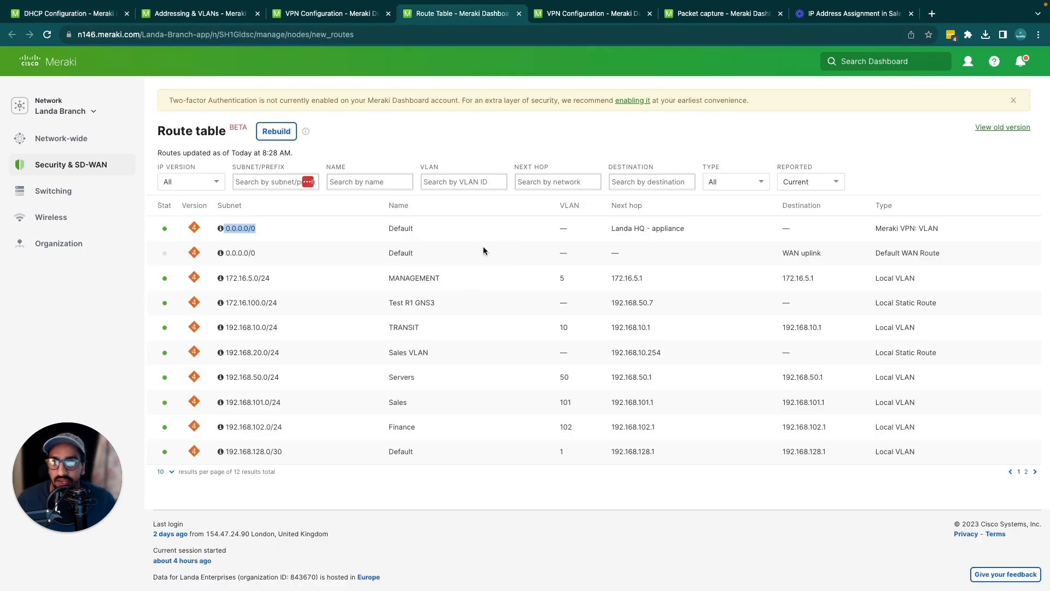
left_click(322, 13)
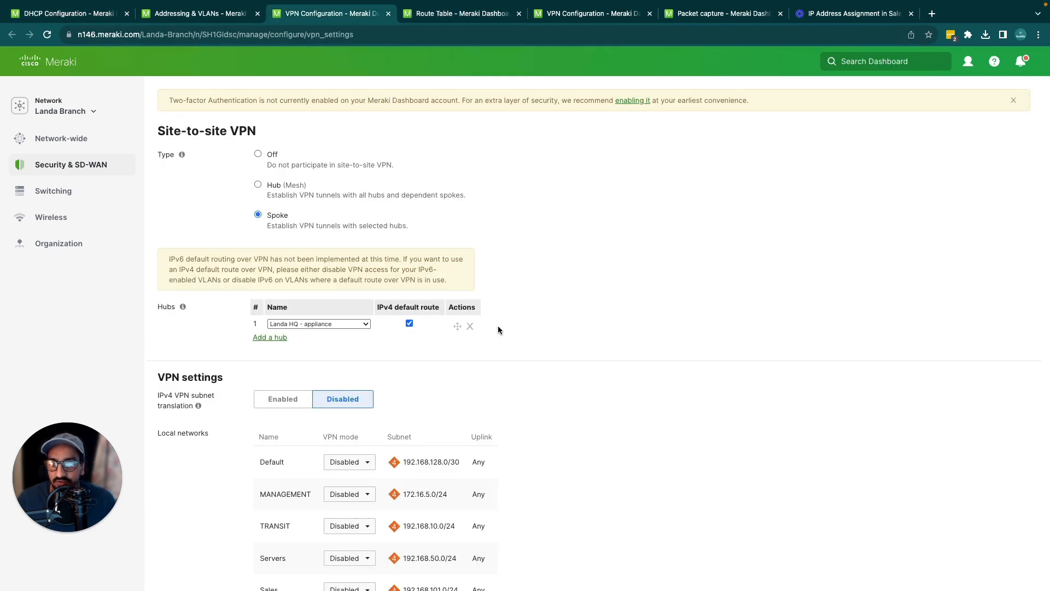
scroll(350, 334, "down", 1)
double_click(169, 300)
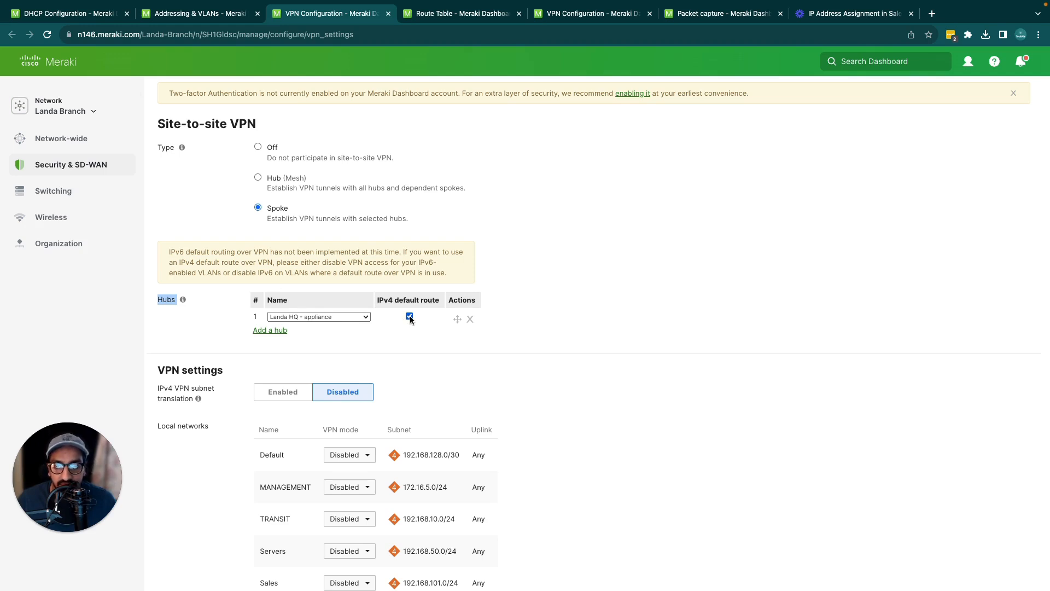
left_click(594, 292)
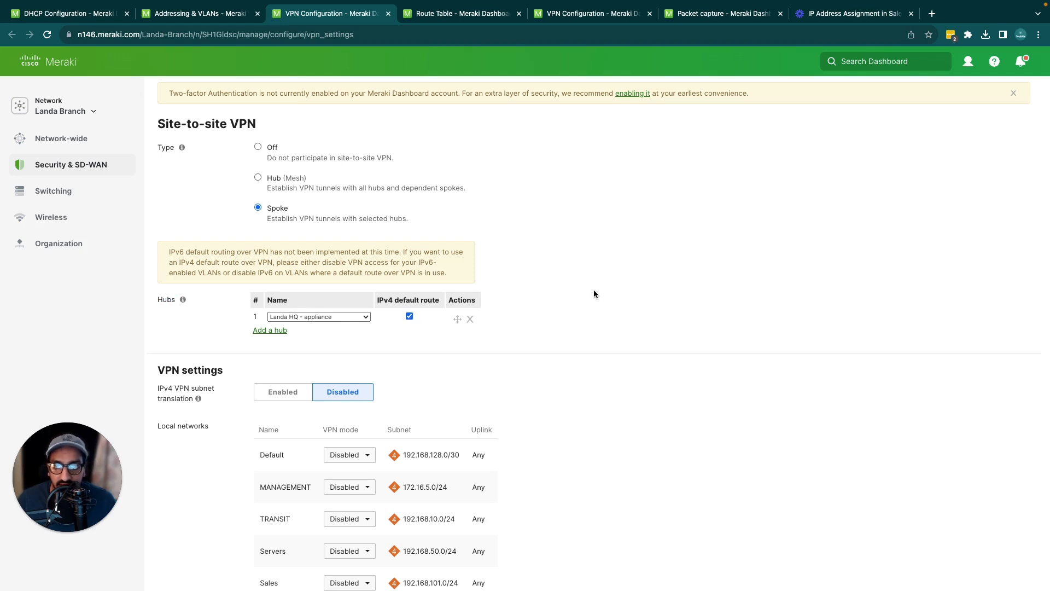
Examine the first 0.0.0.0/0 entry in the Landa Branch route table, checking its next hop and route type
left_click(453, 18)
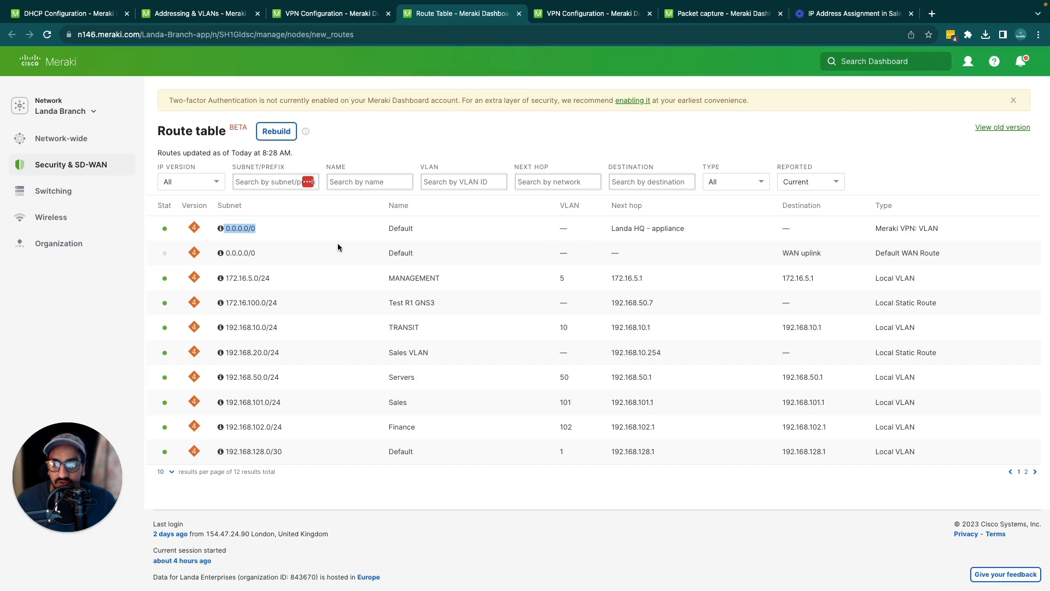
left_click_drag(215, 235, 290, 237)
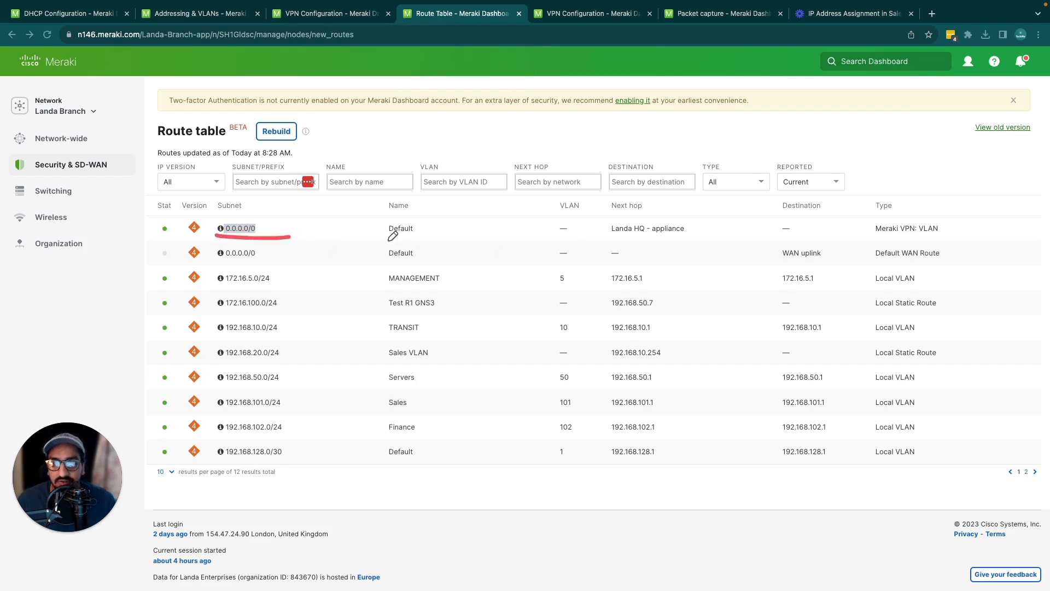
left_click_drag(604, 241, 701, 239)
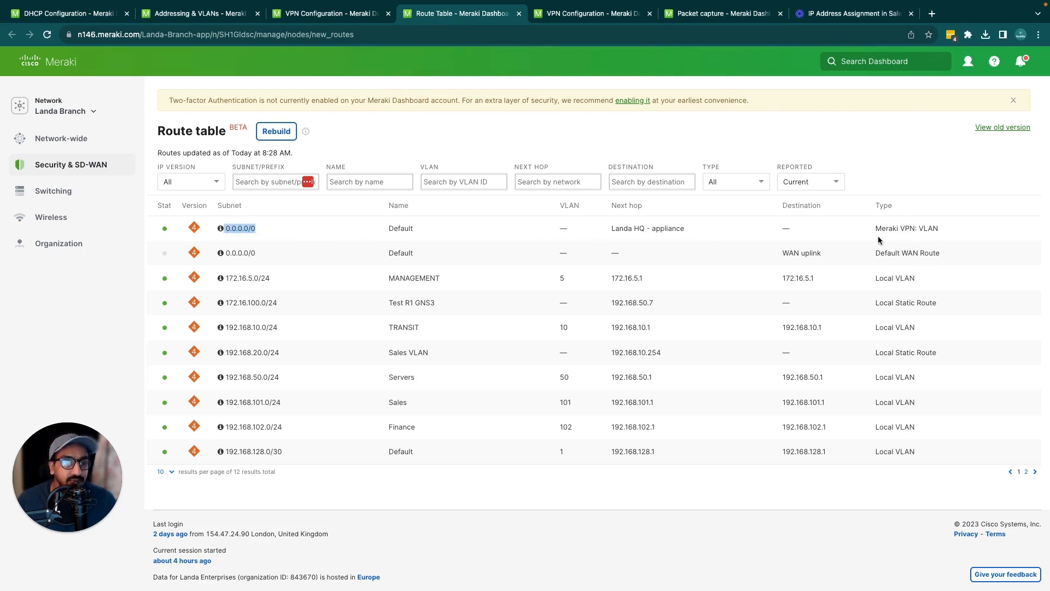
left_click_drag(857, 242, 949, 238)
key("ctrl+a")
left_click(673, 244)
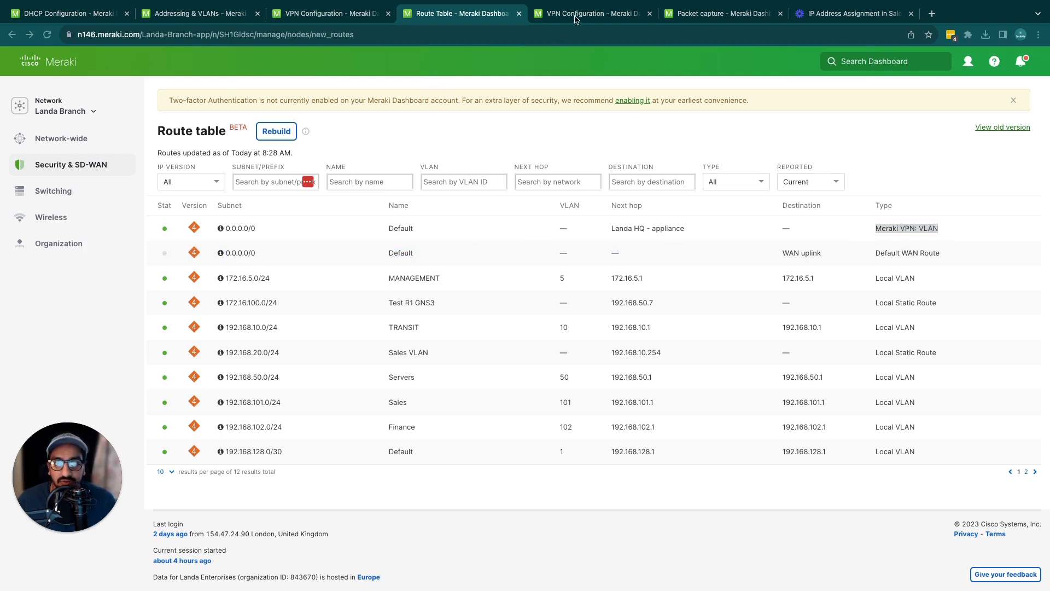
Review the Landa HQ site-to-site VPN configuration, checking its type and the VPN mode and subnet of the Servers network
left_click(649, 14)
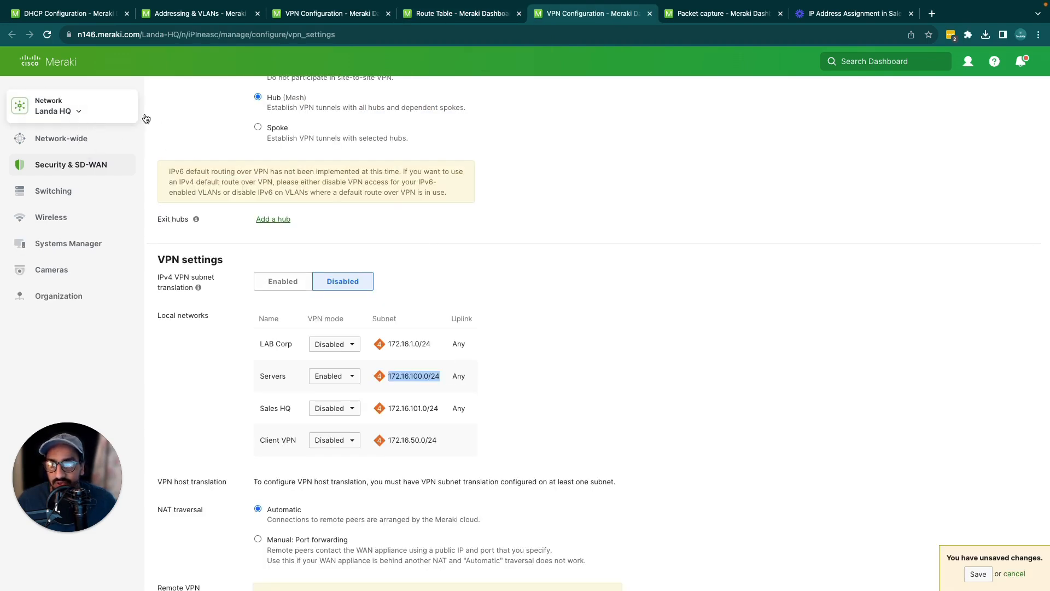
left_click(470, 283)
scroll(562, 212, "up", 1)
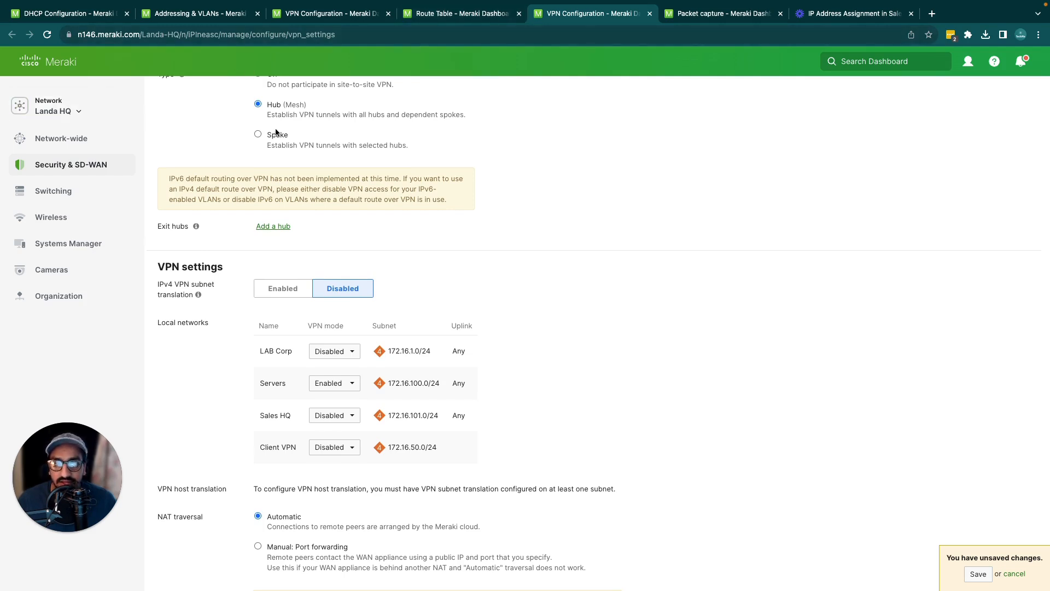
scroll(539, 195, "down", 1)
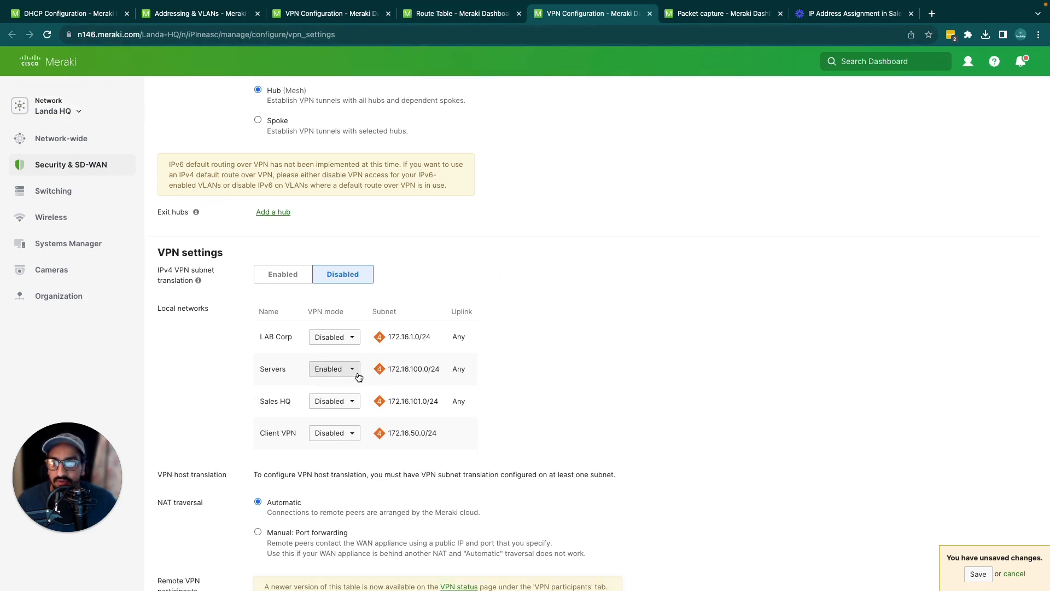
left_click_drag(388, 369, 441, 369)
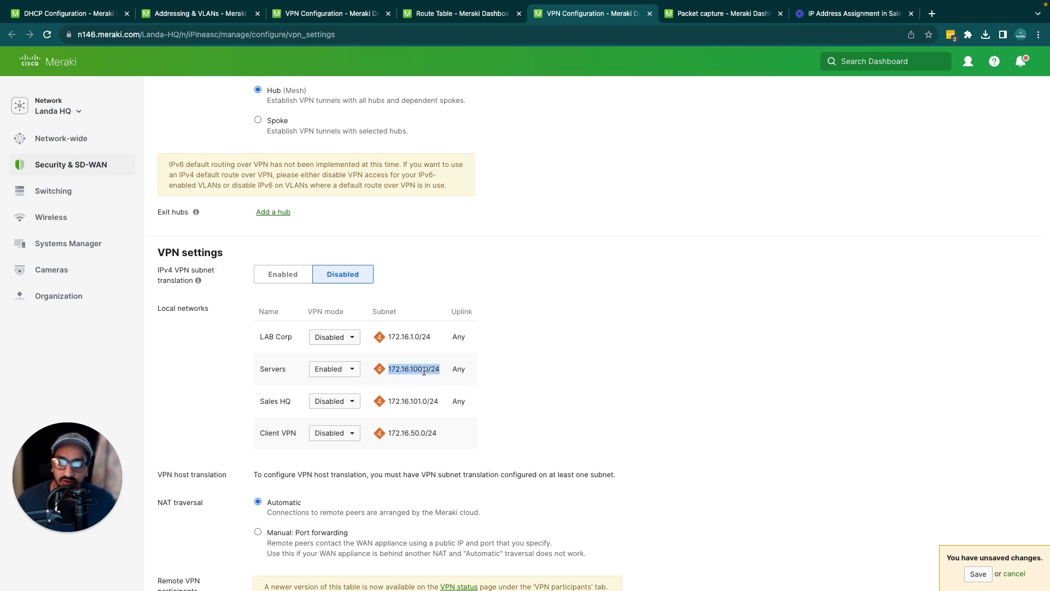
Switch the VPN mode of the Landa HQ Servers network to Disabled and back to Enabled
left_click(343, 377)
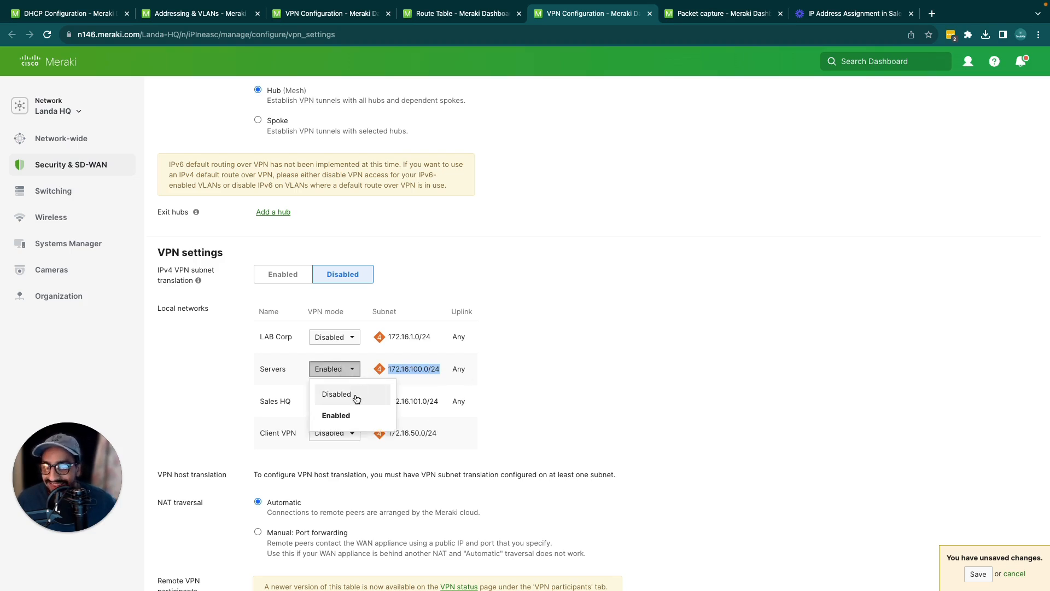
left_click(351, 394)
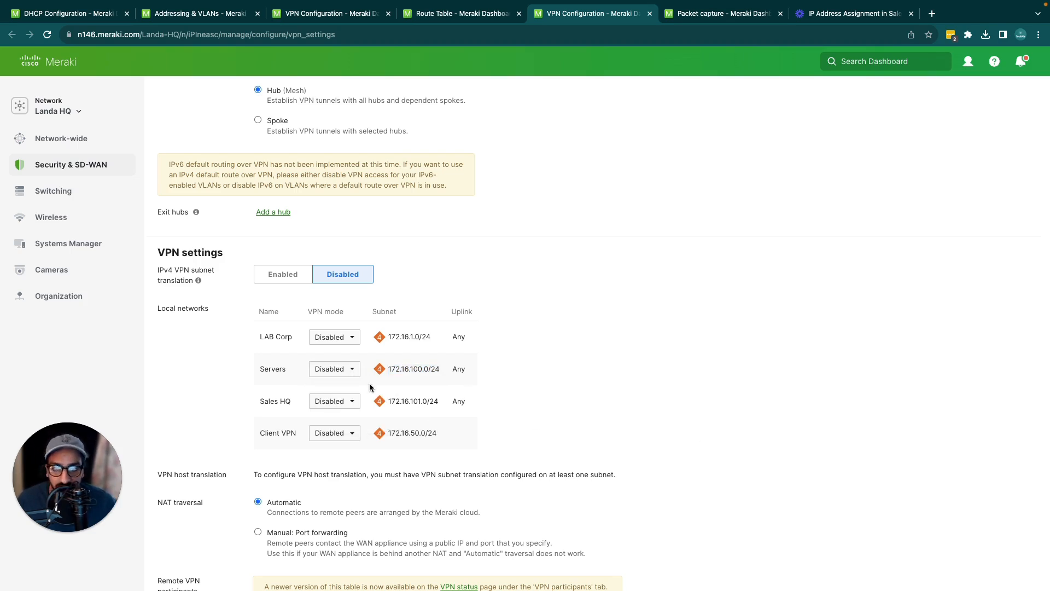
left_click(335, 368)
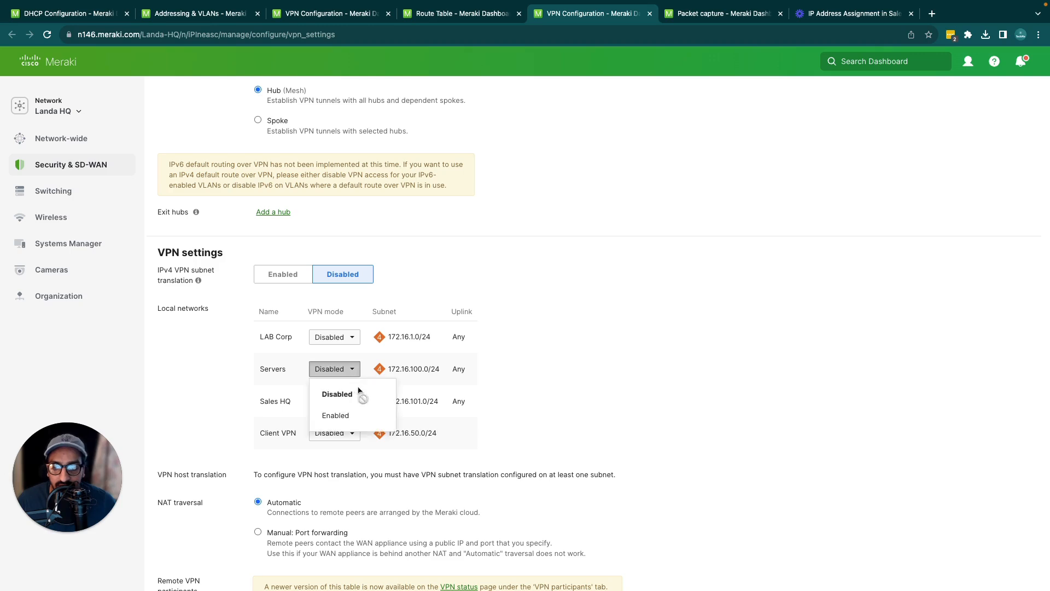
left_click(337, 415)
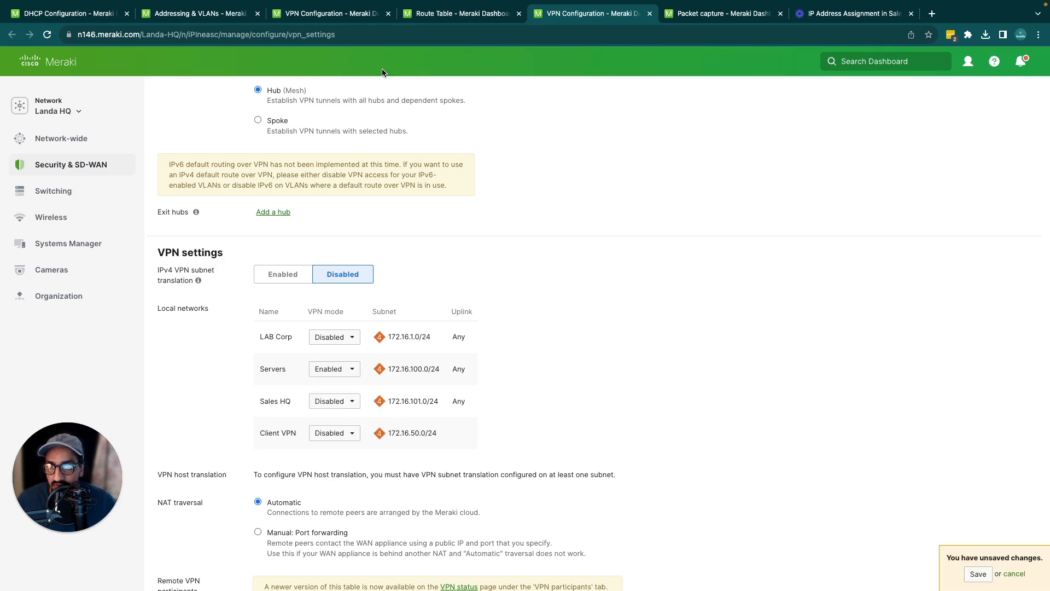
Compare the Landa Branch route table with the VPN mode and subnet of the Landa HQ Servers network
left_click(421, 14)
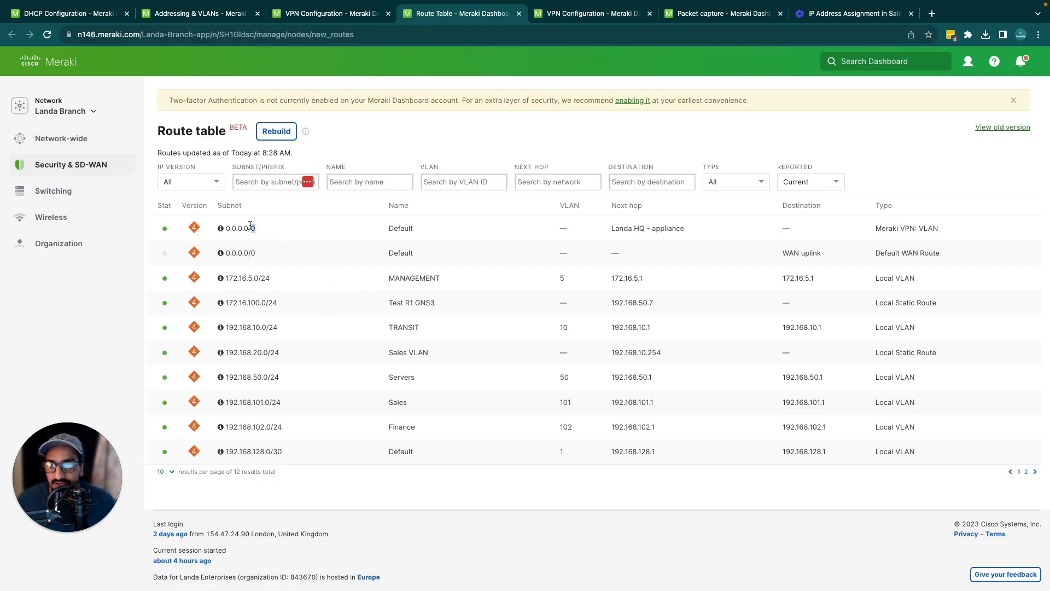
left_click(585, 15)
left_click(341, 376)
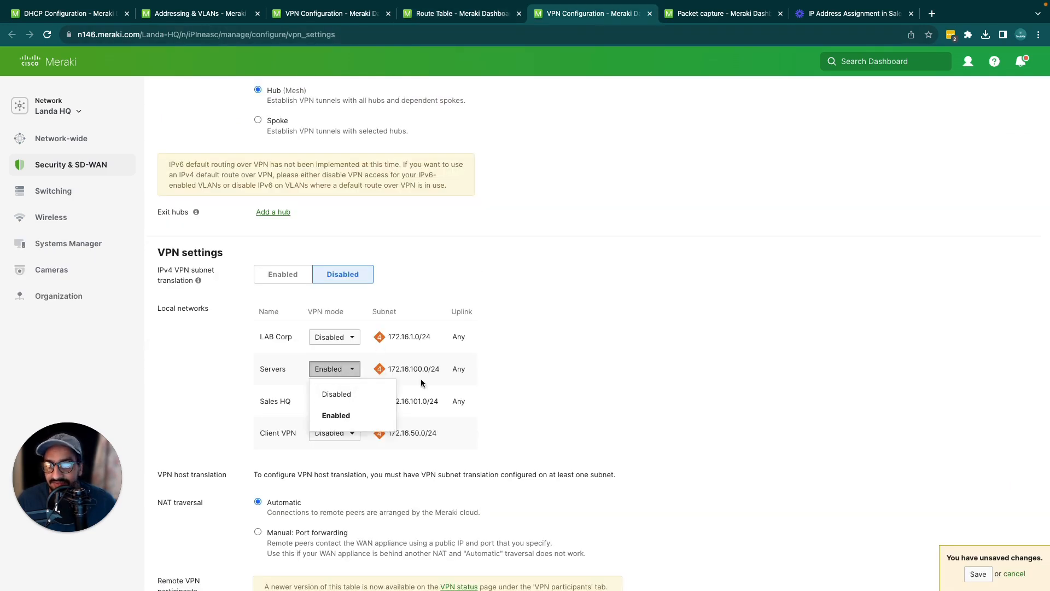
left_click(444, 372)
triple_click(413, 371)
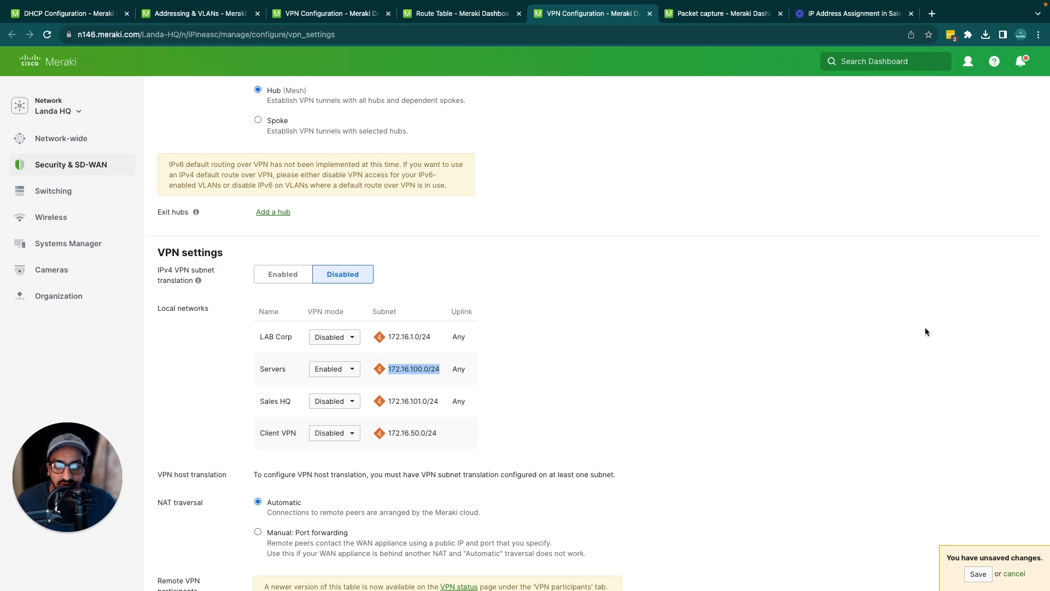
key("super+Tab")
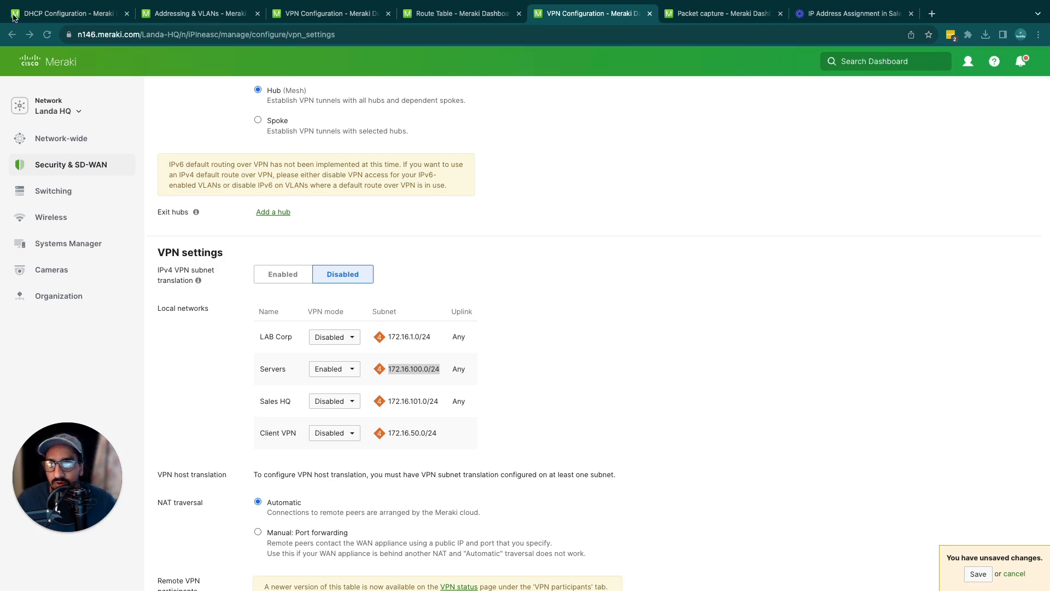
Check the VLAN interface IP of the Sales VLAN in the Landa Branch addressing and VLAN settings
left_click(41, 16)
left_click(183, 18)
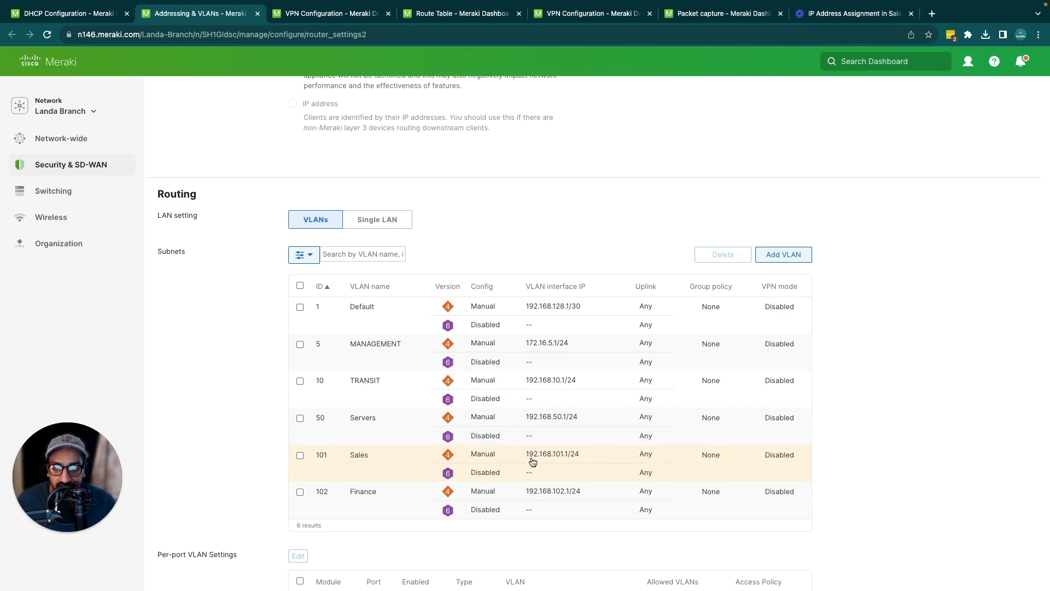
left_click_drag(528, 459, 573, 460)
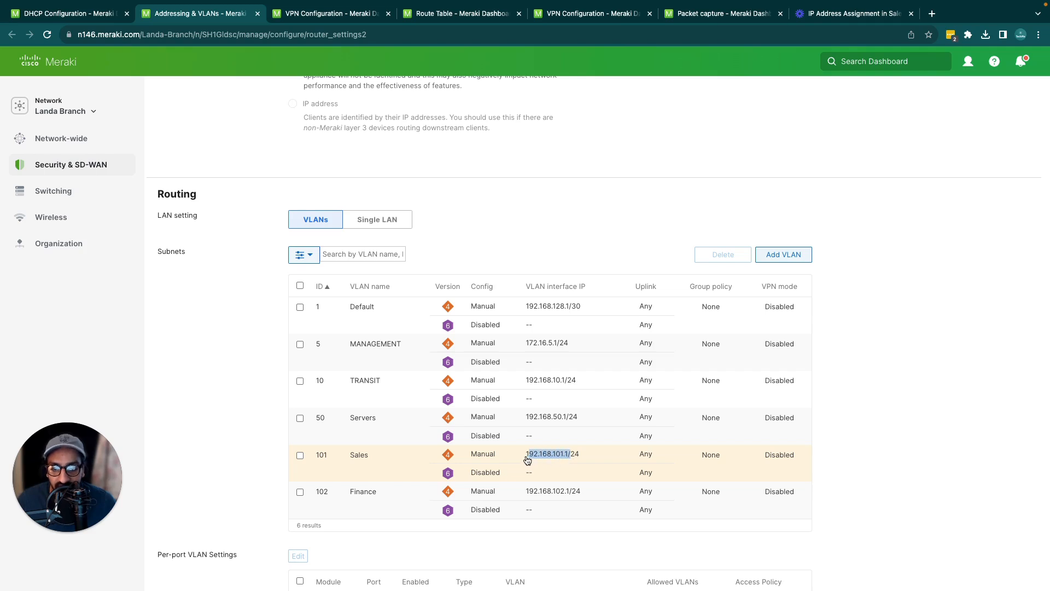
left_click_drag(526, 456, 568, 460)
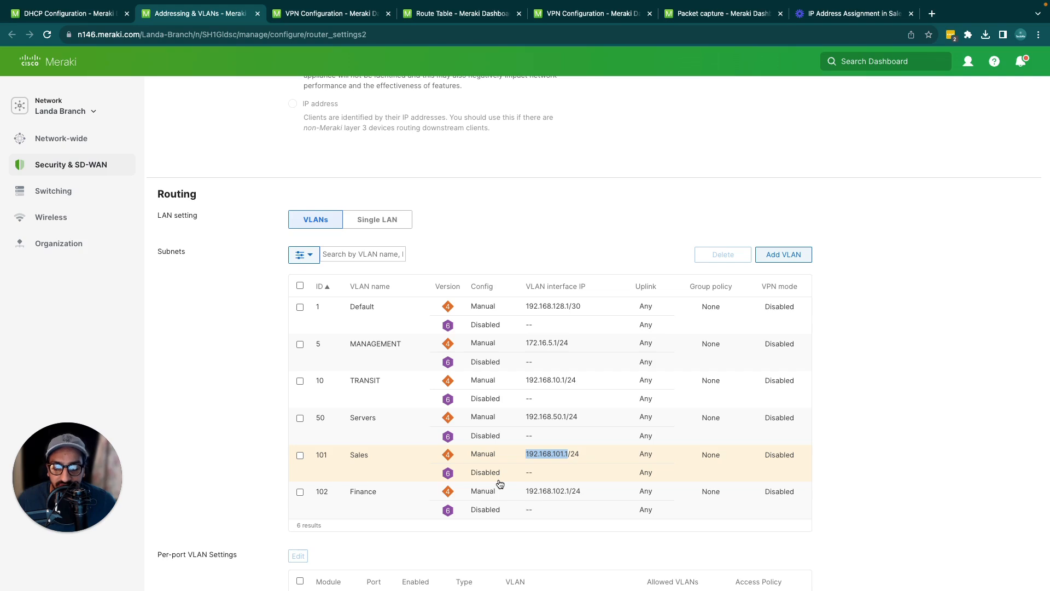
left_click(605, 210)
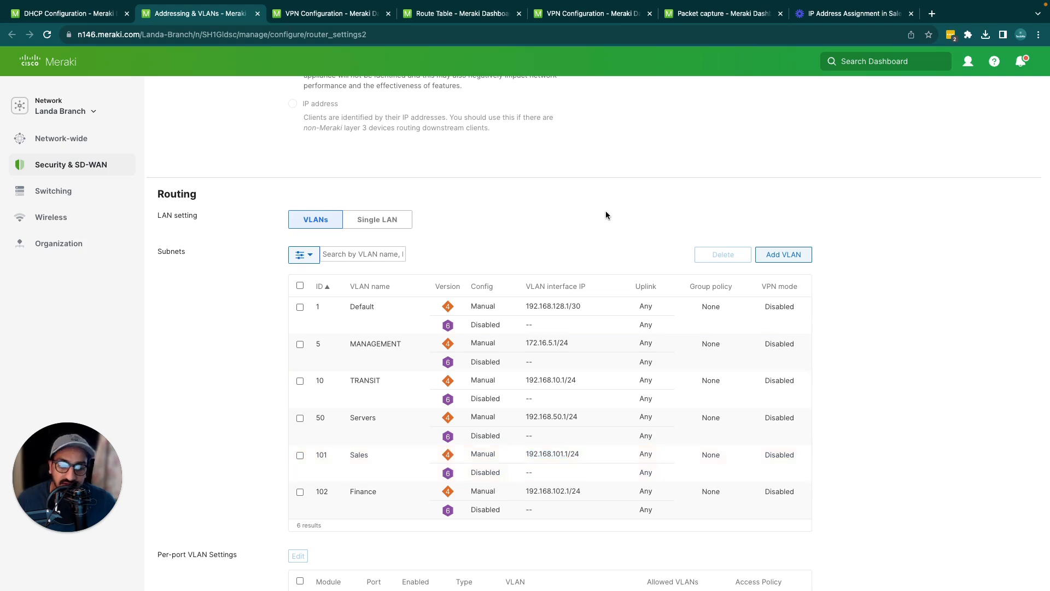
left_click_drag(525, 457, 567, 458)
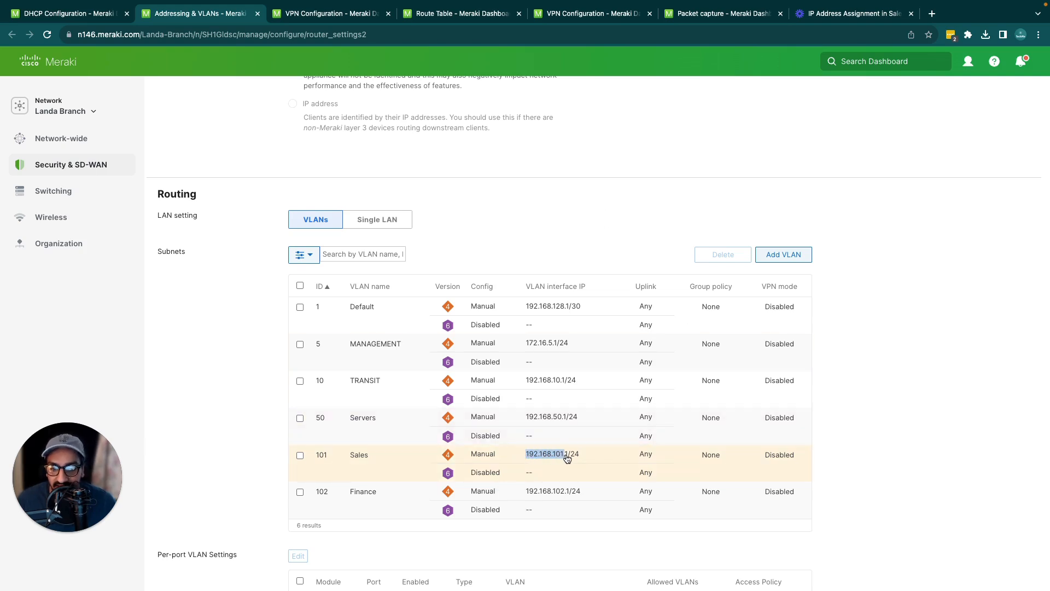
left_click(630, 230)
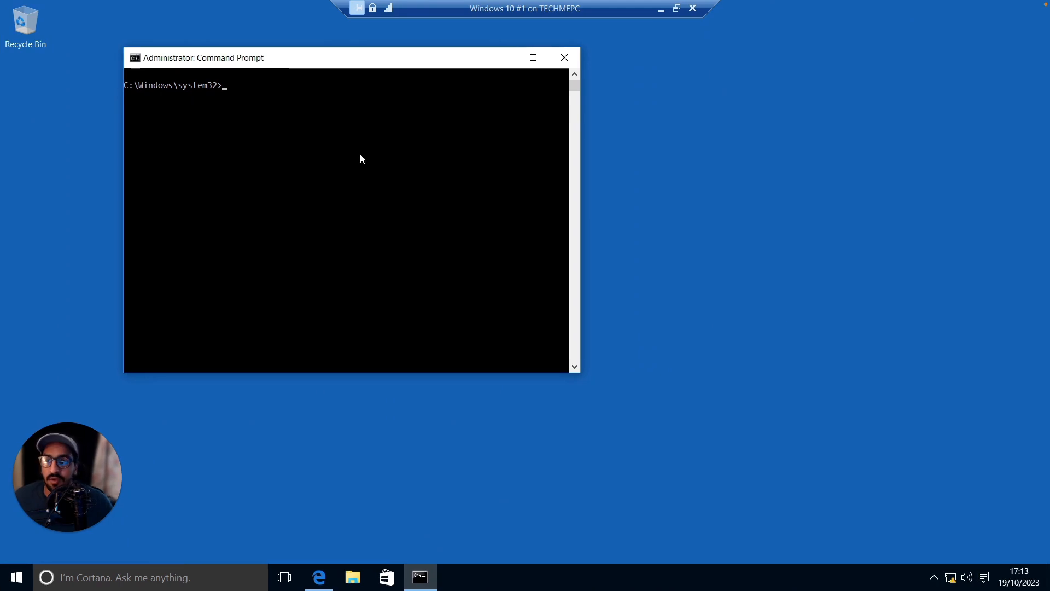
Run ipconfig in the Command Prompt of the Windows 10 machine and check the Ethernet adapter's IPv4 address
left_click(361, 151)
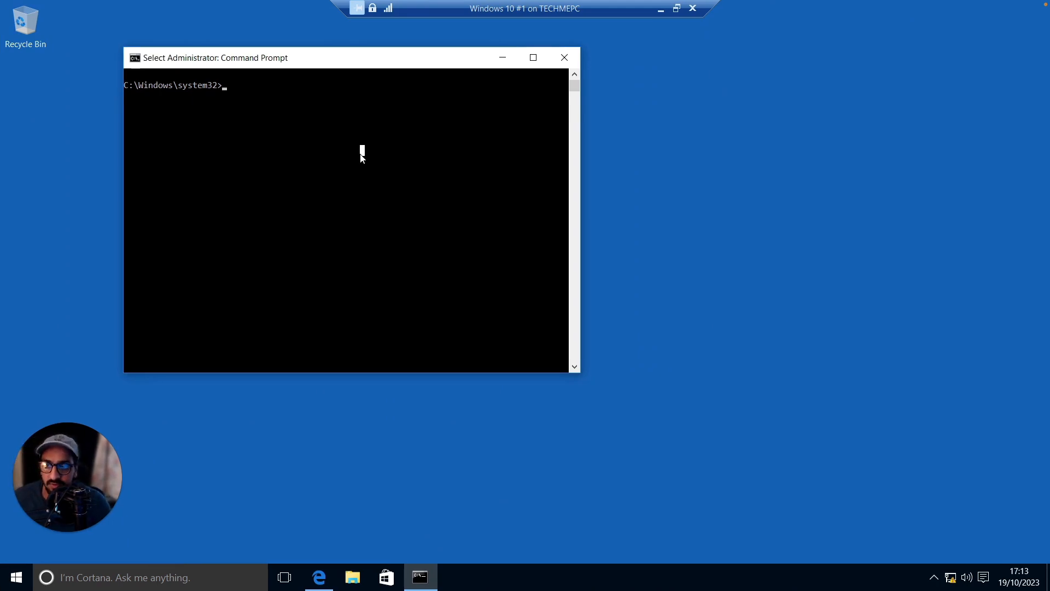
type("ipconfig")
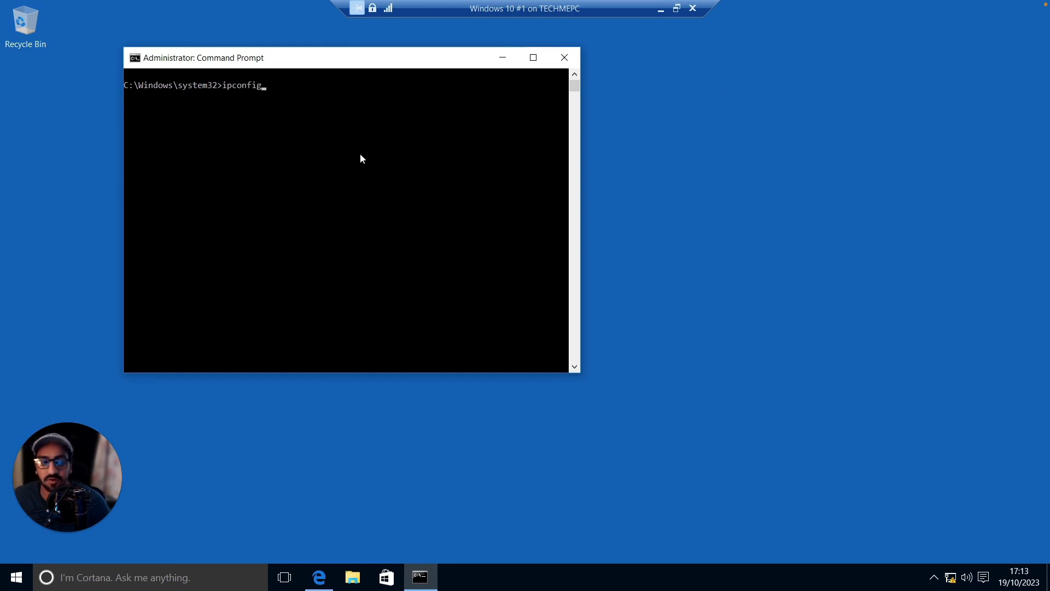
key("Return")
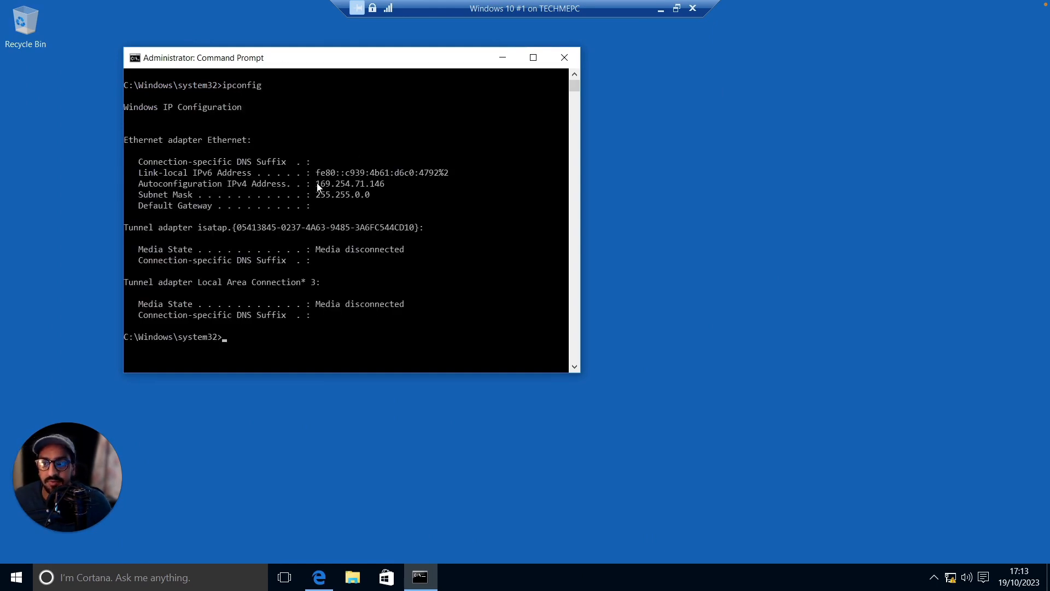
left_click_drag(318, 187, 385, 185)
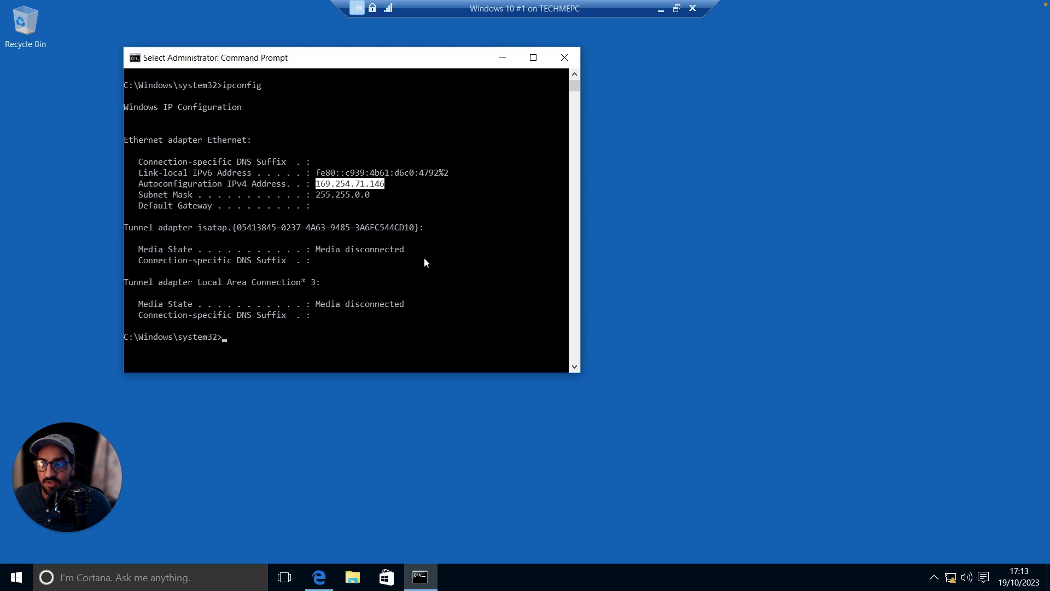
key("Return")
Enter the command ipconfig /renew at the prompt without running it
type("ipconfig ")
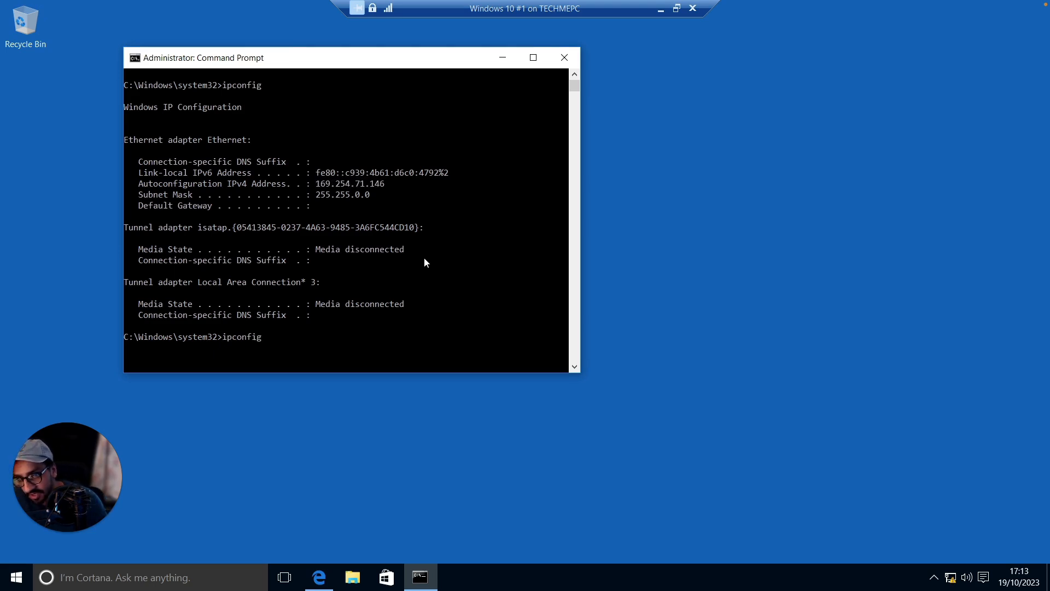
type("/ren")
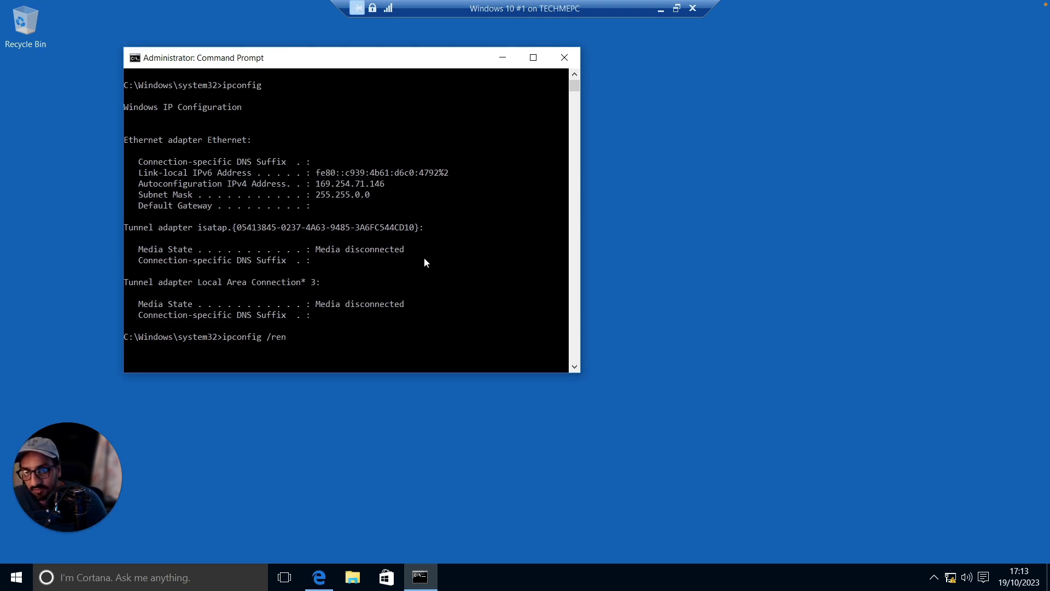
type("ew")
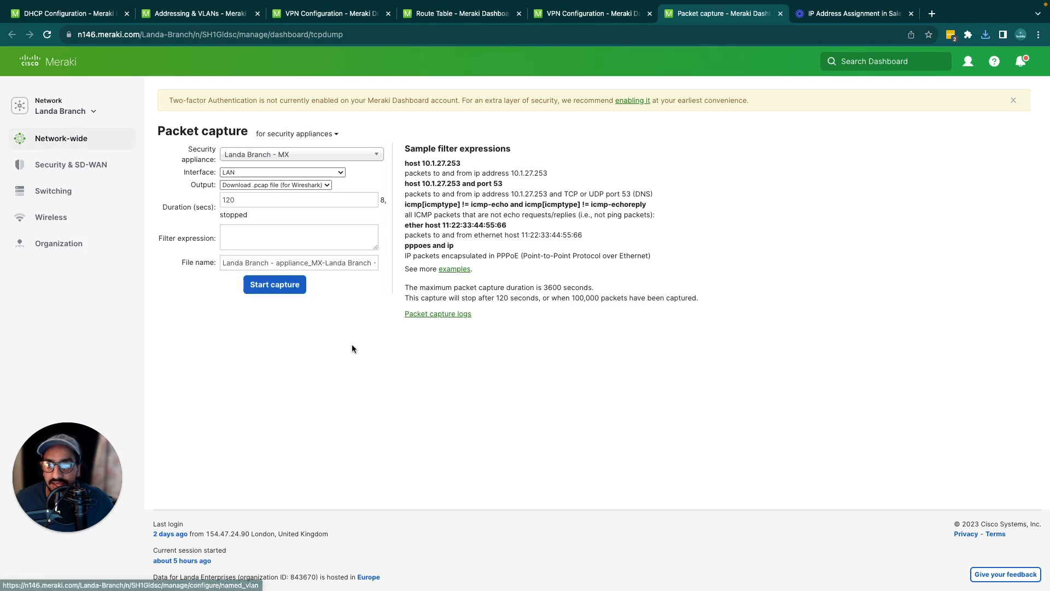
In the Meraki dashboard, start a 120-second packet capture to a .pcap file on the LAN interface of the Landa Branch - MX security appliance
left_click(319, 135)
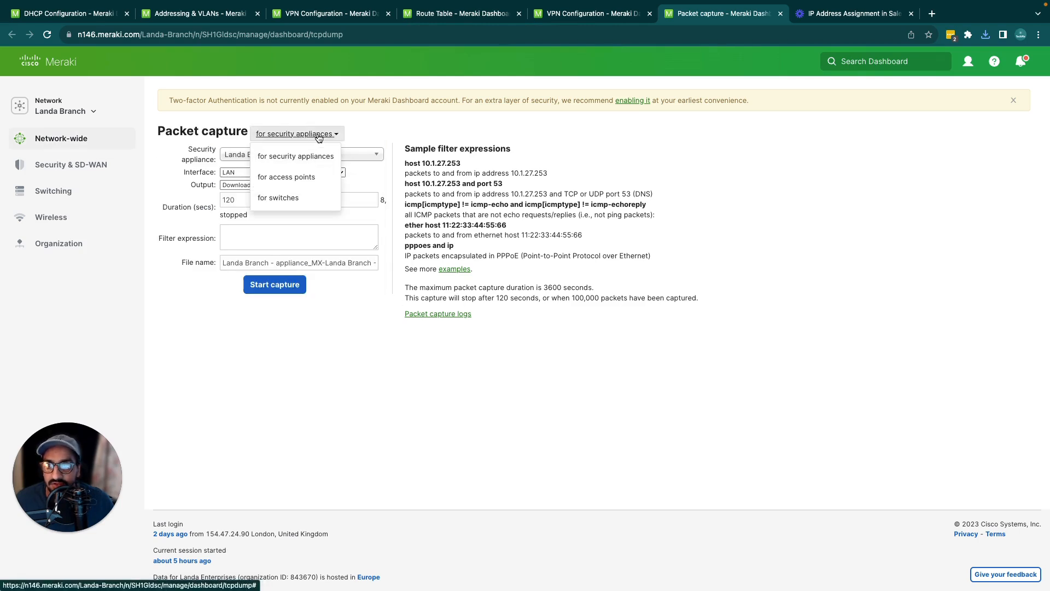
left_click(331, 155)
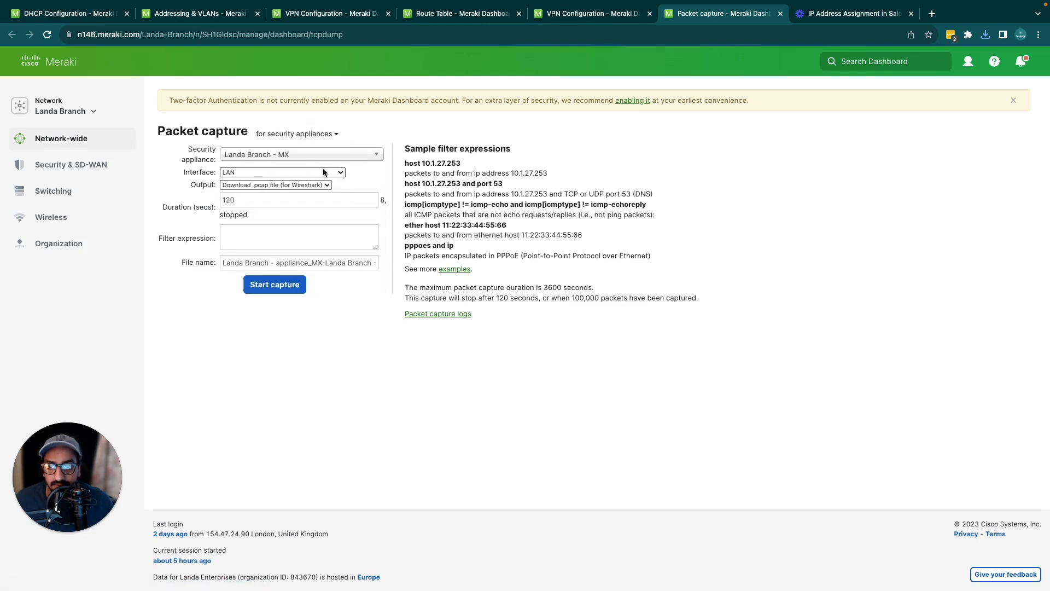
left_click(323, 172)
left_click(323, 173)
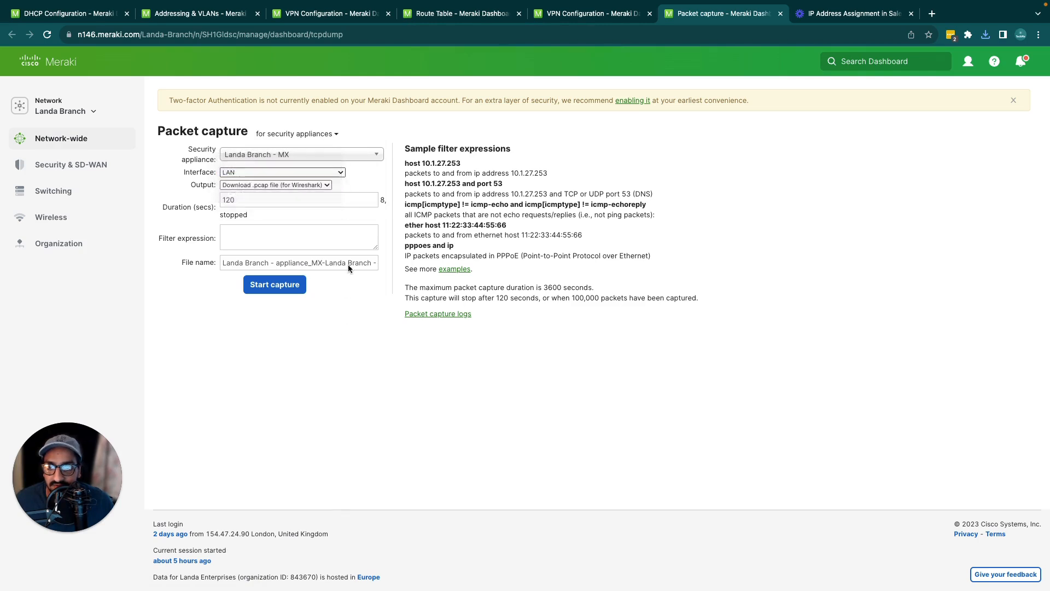
key("Tab")
key("Tab")
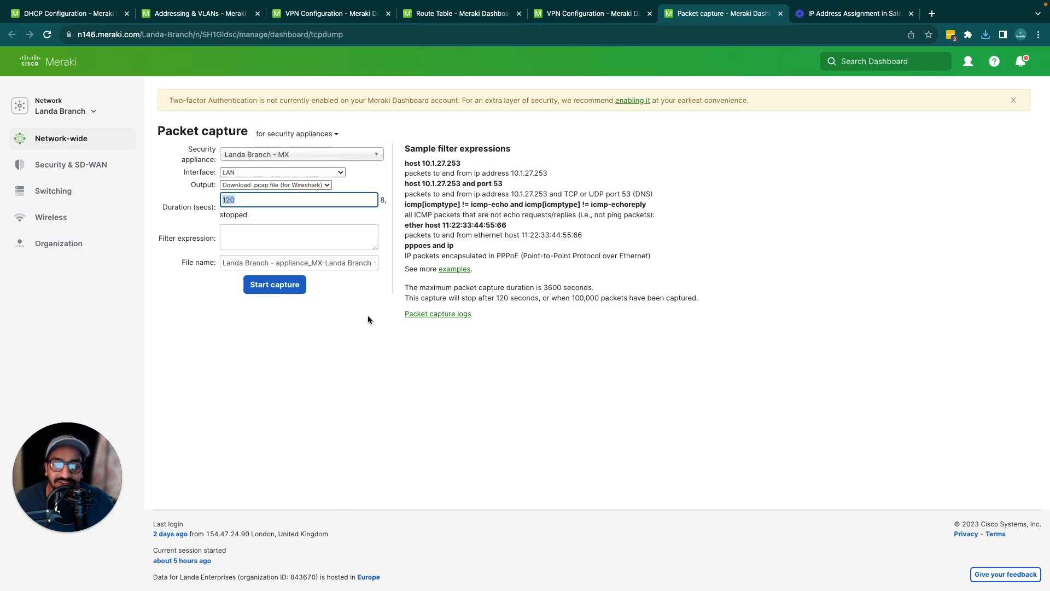
left_click(296, 289)
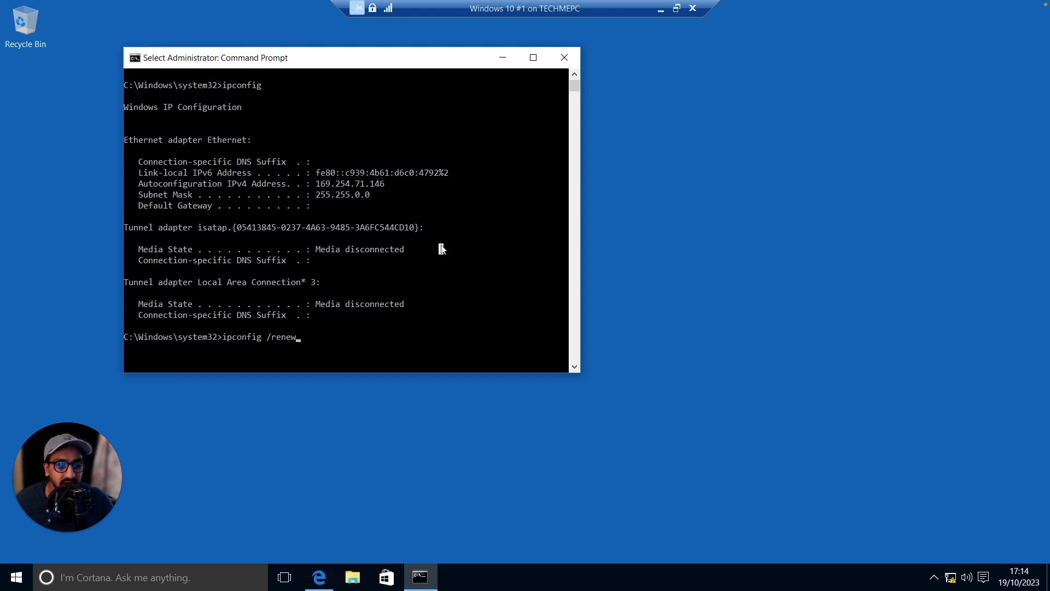
Run the prepared ipconfig /renew command on the Windows 10 machine and check the Ethernet adapter's IPv4 address
key("Return")
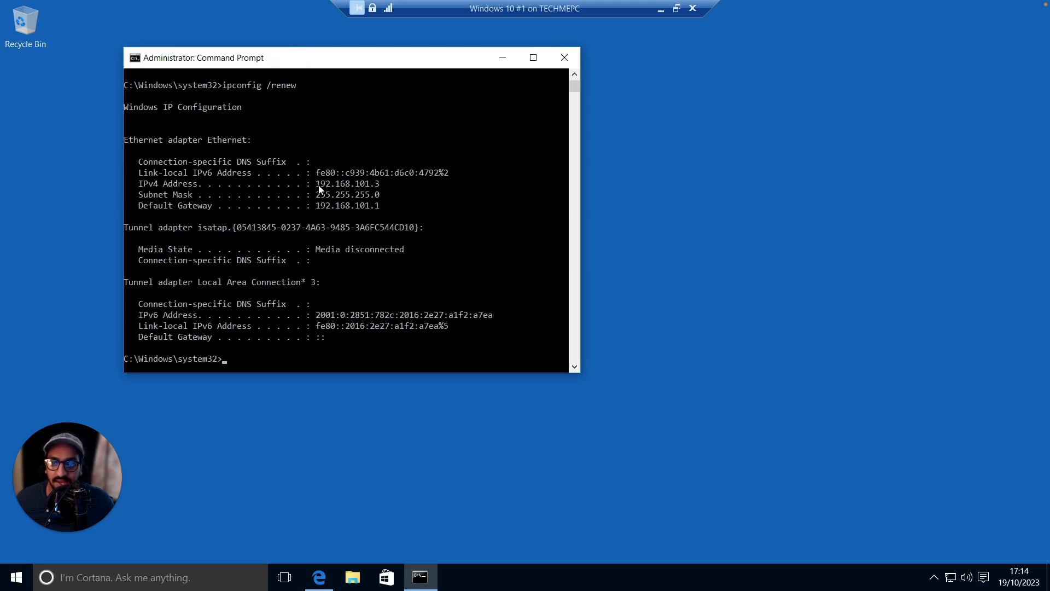
left_click_drag(317, 188, 381, 188)
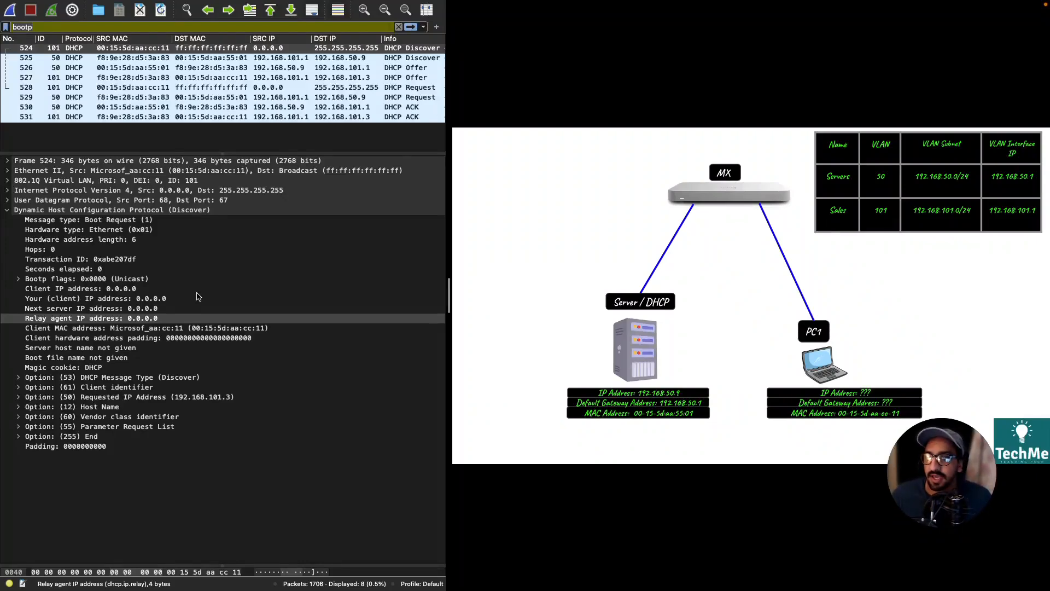
In Wireshark, examine DHCP Discover packet 524 under the bootp filter, checking its source and destination MAC, VLAN ID and requested IP address
double_click(50, 26)
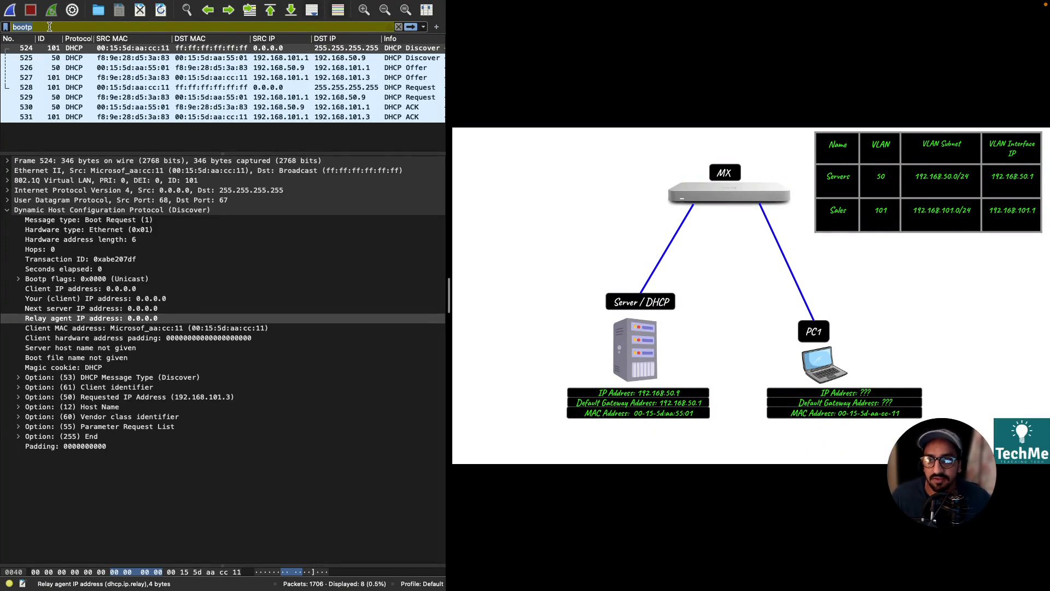
left_click(100, 47)
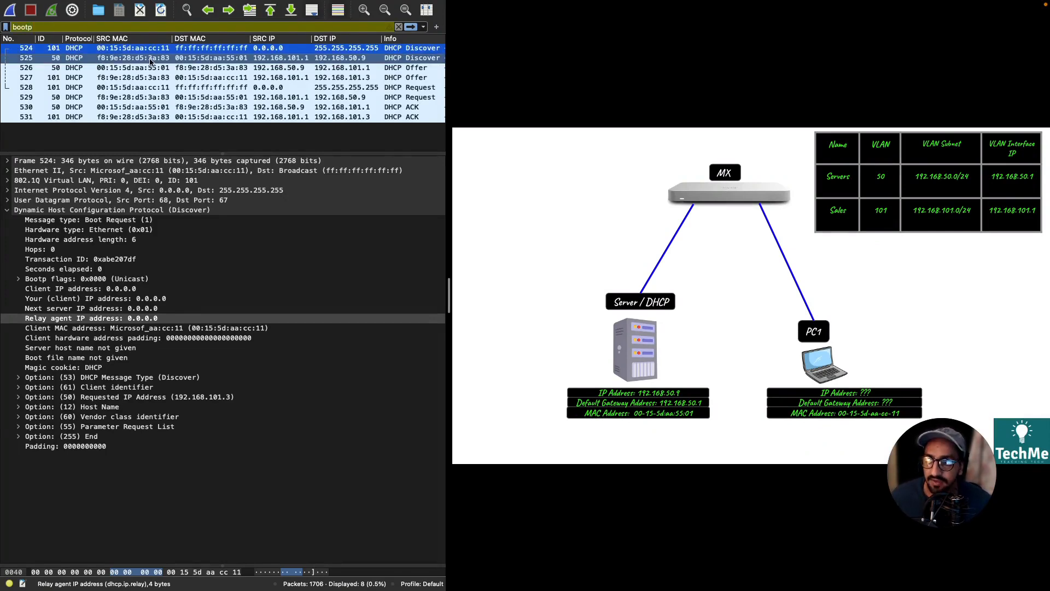
left_click_drag(132, 54, 168, 52)
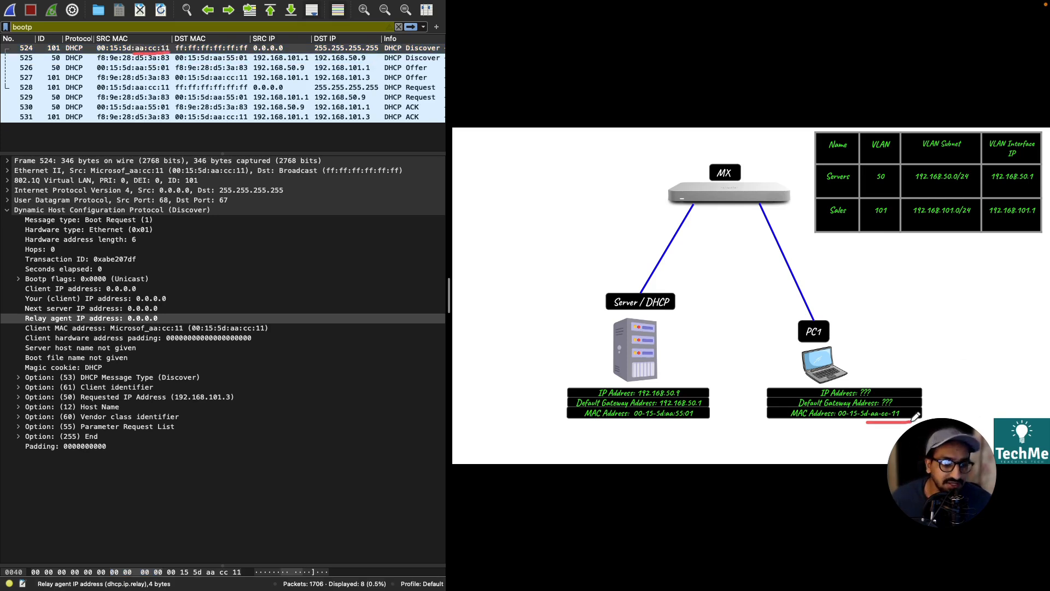
mouse_move(781, 331)
left_mouse_down()
mouse_move(762, 213)
mouse_move(768, 225)
left_mouse_up()
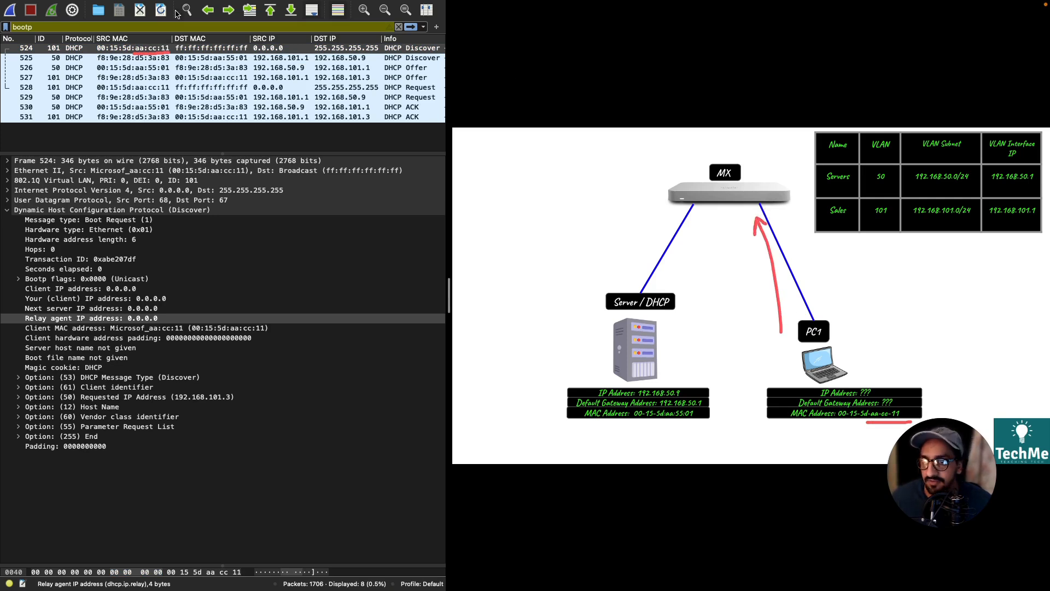
left_click_drag(172, 57, 250, 56)
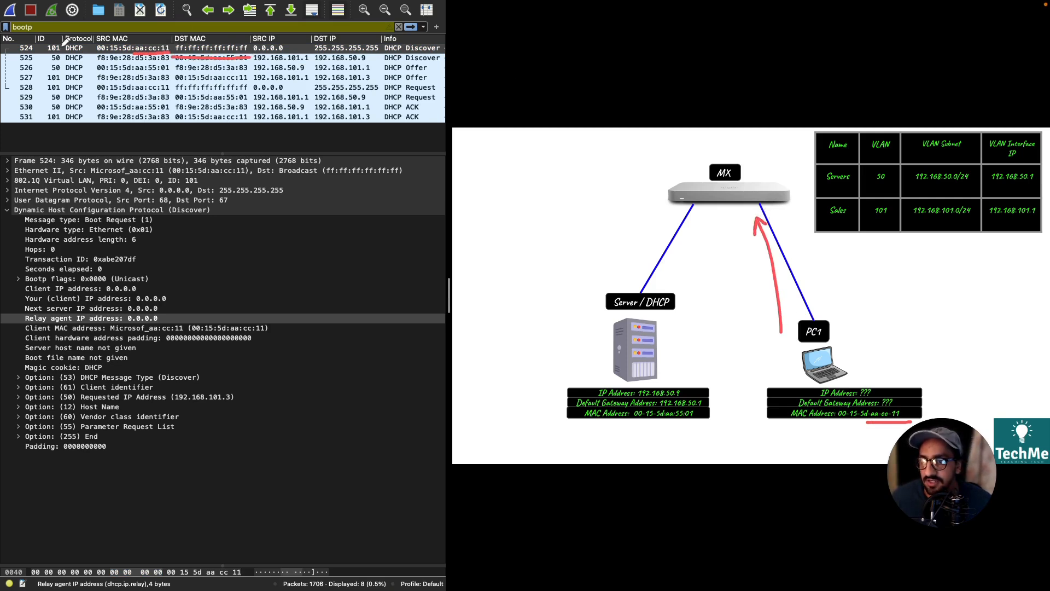
mouse_move(66, 41)
left_mouse_down()
mouse_move(48, 48)
mouse_move(67, 54)
mouse_move(49, 45)
left_mouse_up()
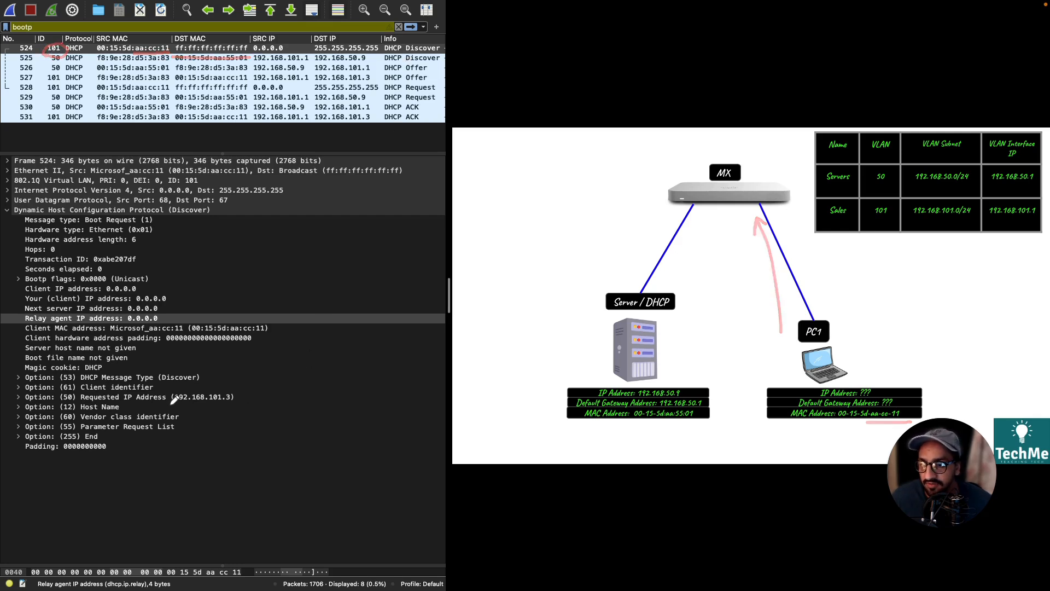
mouse_move(169, 404)
left_mouse_down()
mouse_move(245, 395)
mouse_move(199, 381)
mouse_move(172, 398)
left_mouse_up()
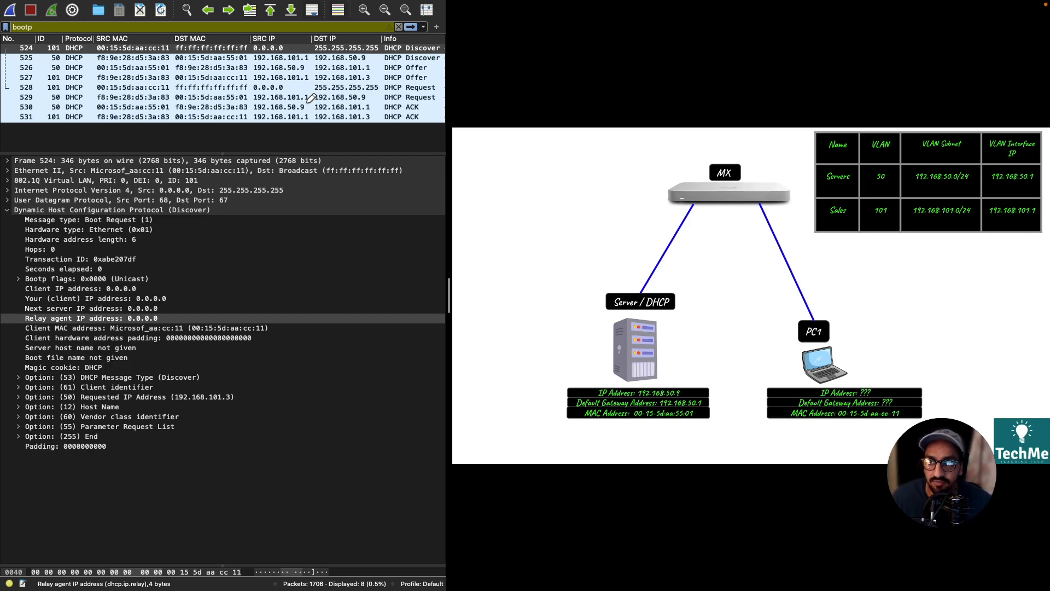
Examine the details of the relayed DHCP Discover packet 525
left_click(201, 61)
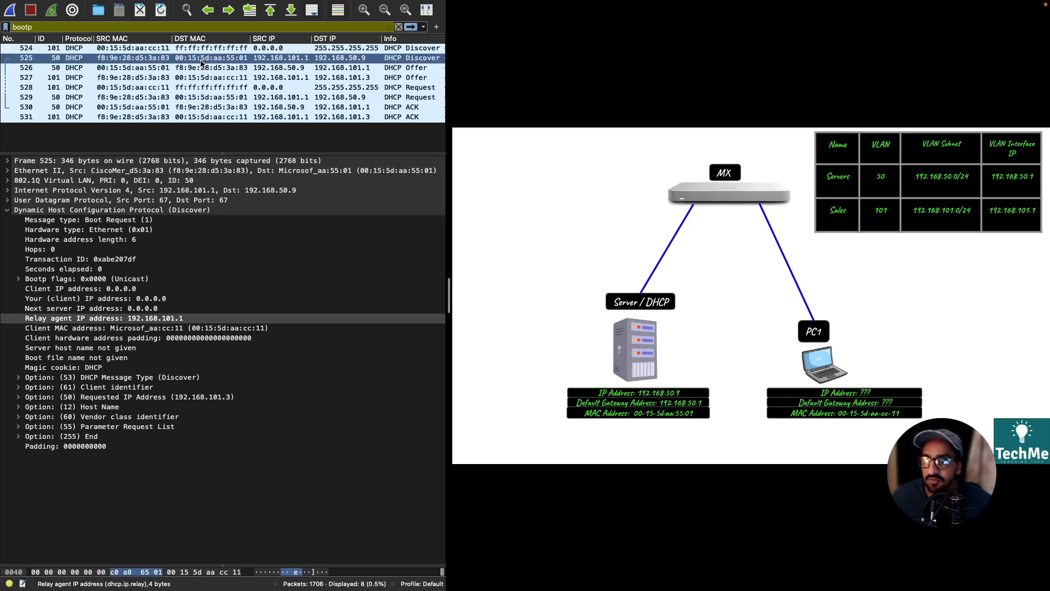